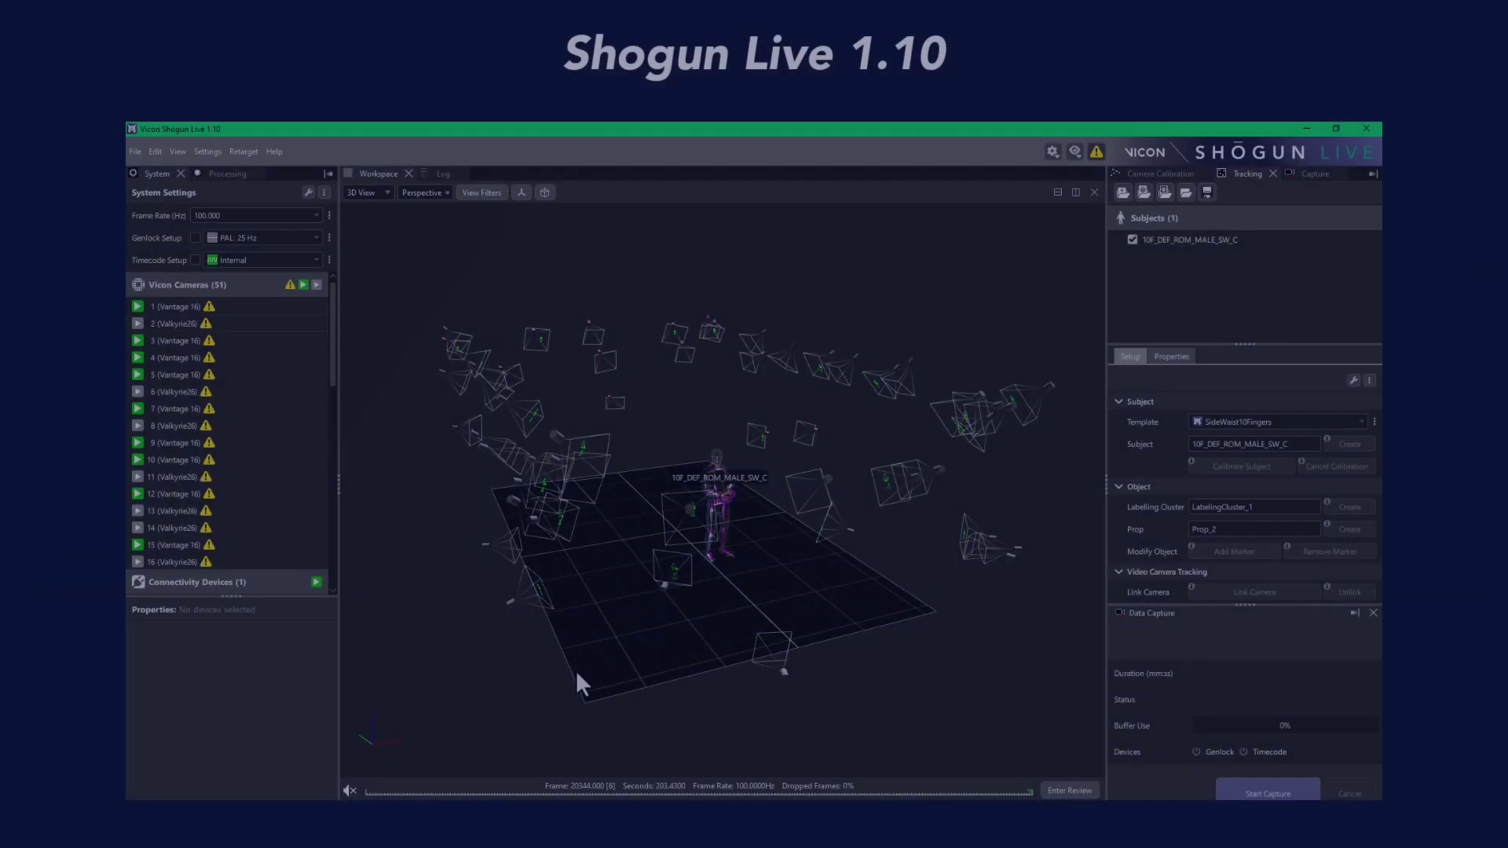
Orbit the capture volume and view the Camera Calibration and Capture take options
drag(576, 671, 800, 613)
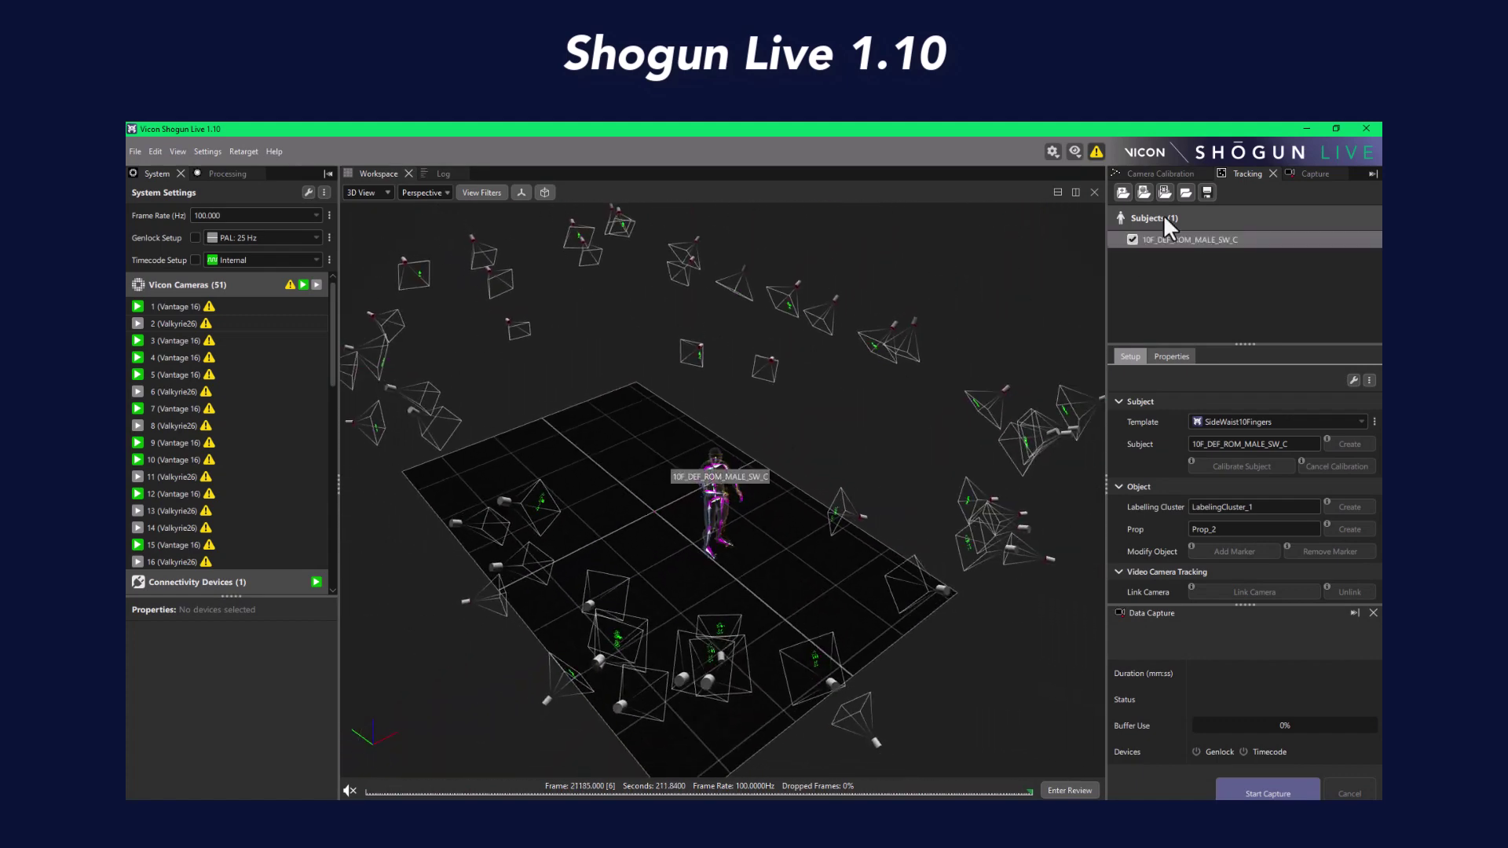
click(1162, 173)
click(1307, 173)
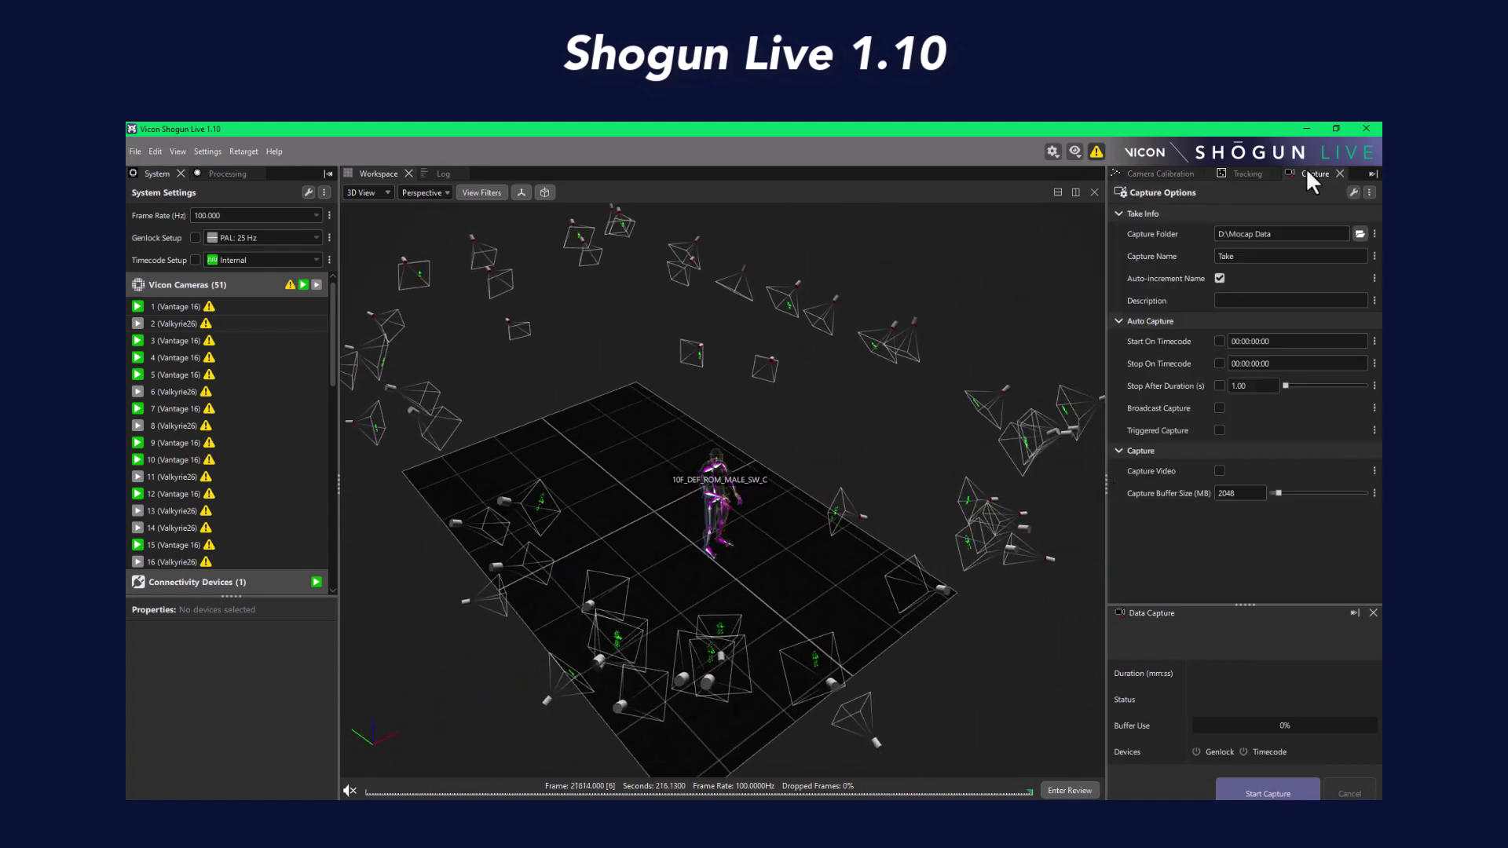
click(233, 173)
click(161, 174)
Select all 51 Vicon cameras to review their shared properties, then clear the selection
click(206, 284)
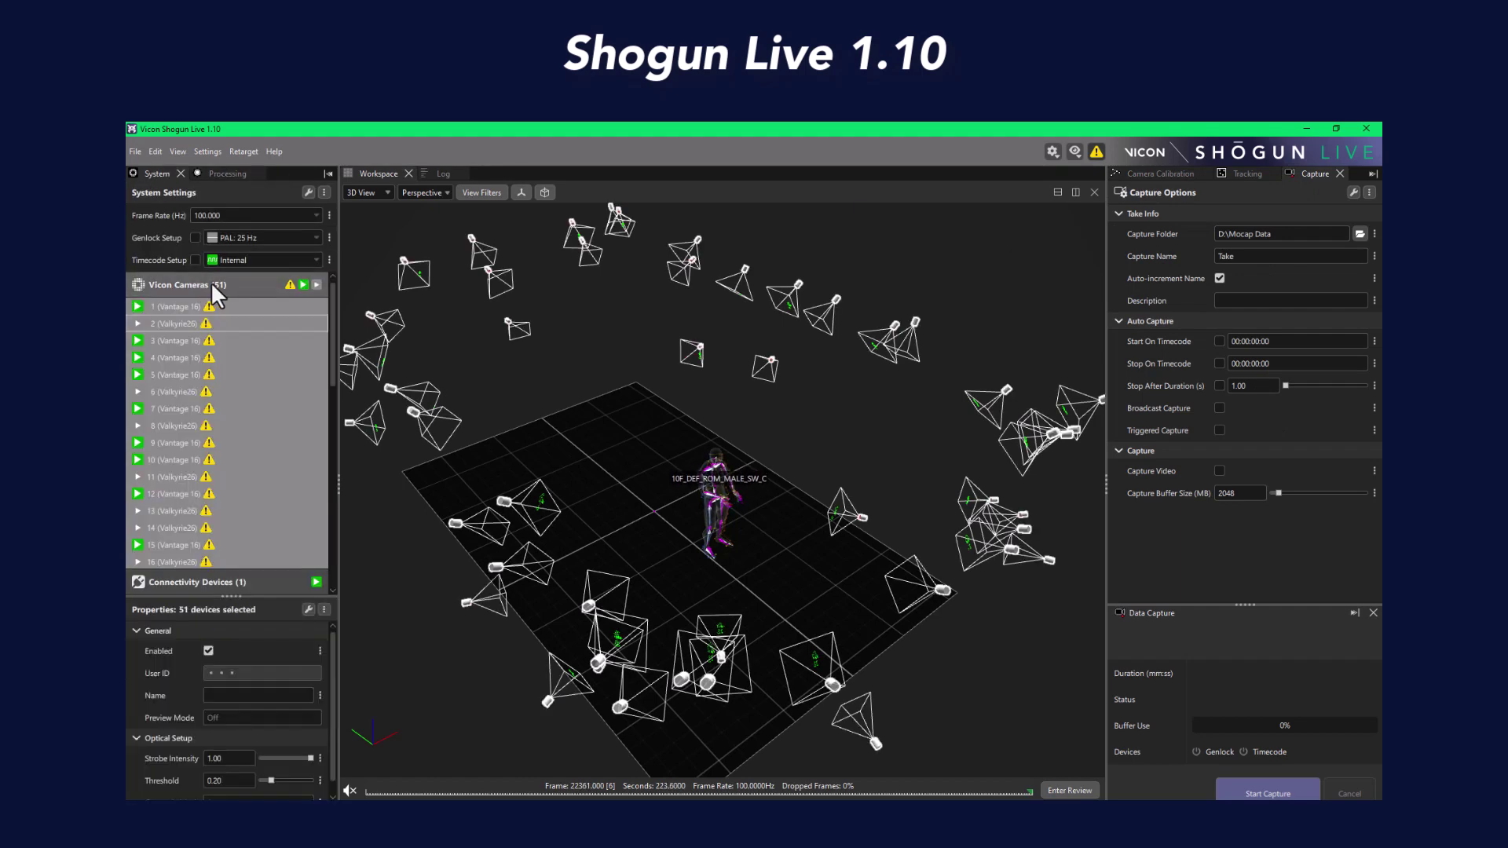
click(550, 328)
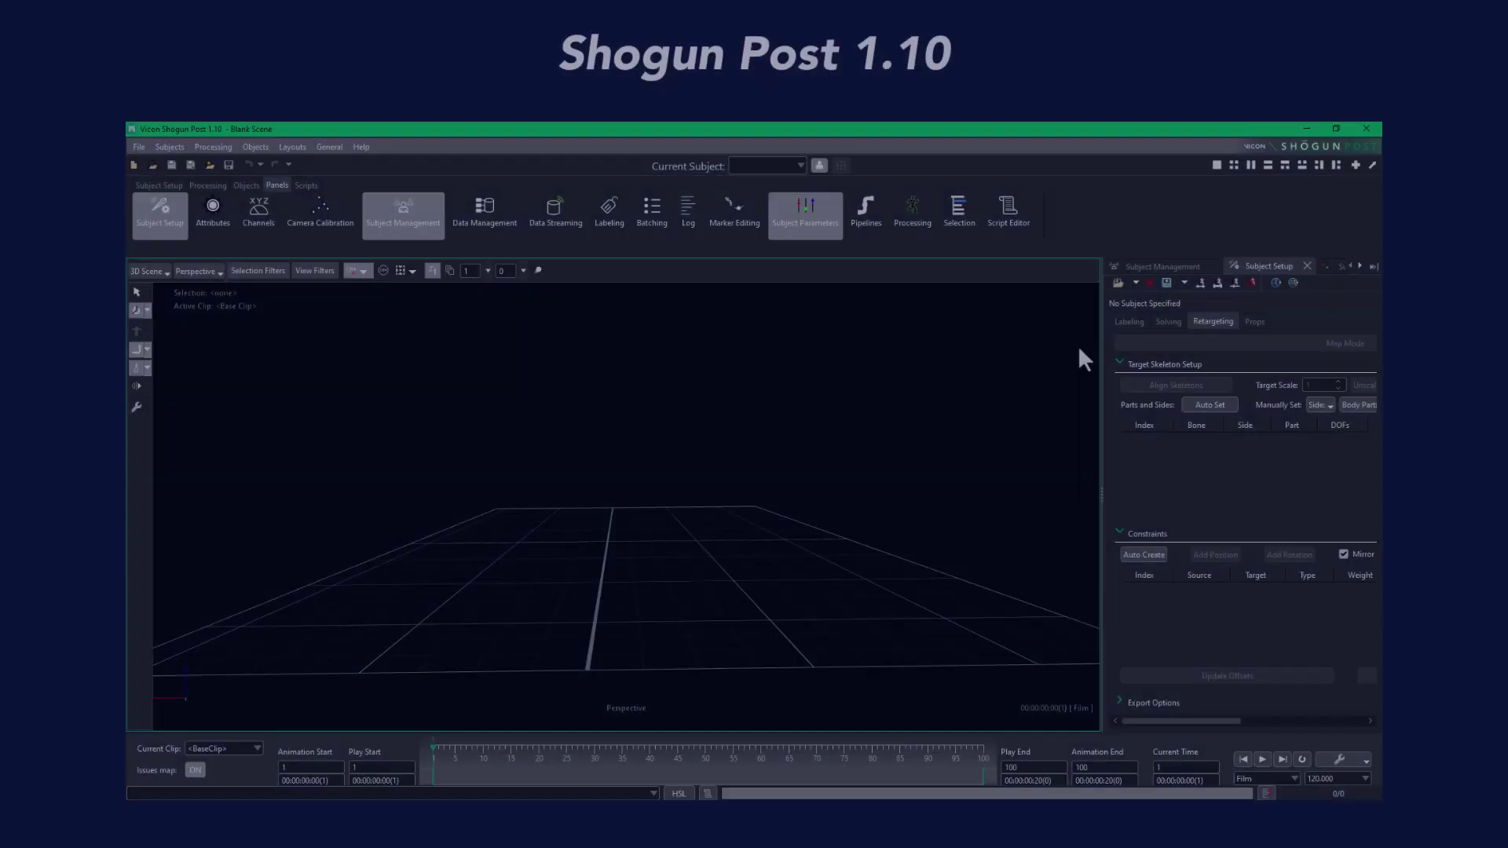
click(990, 227)
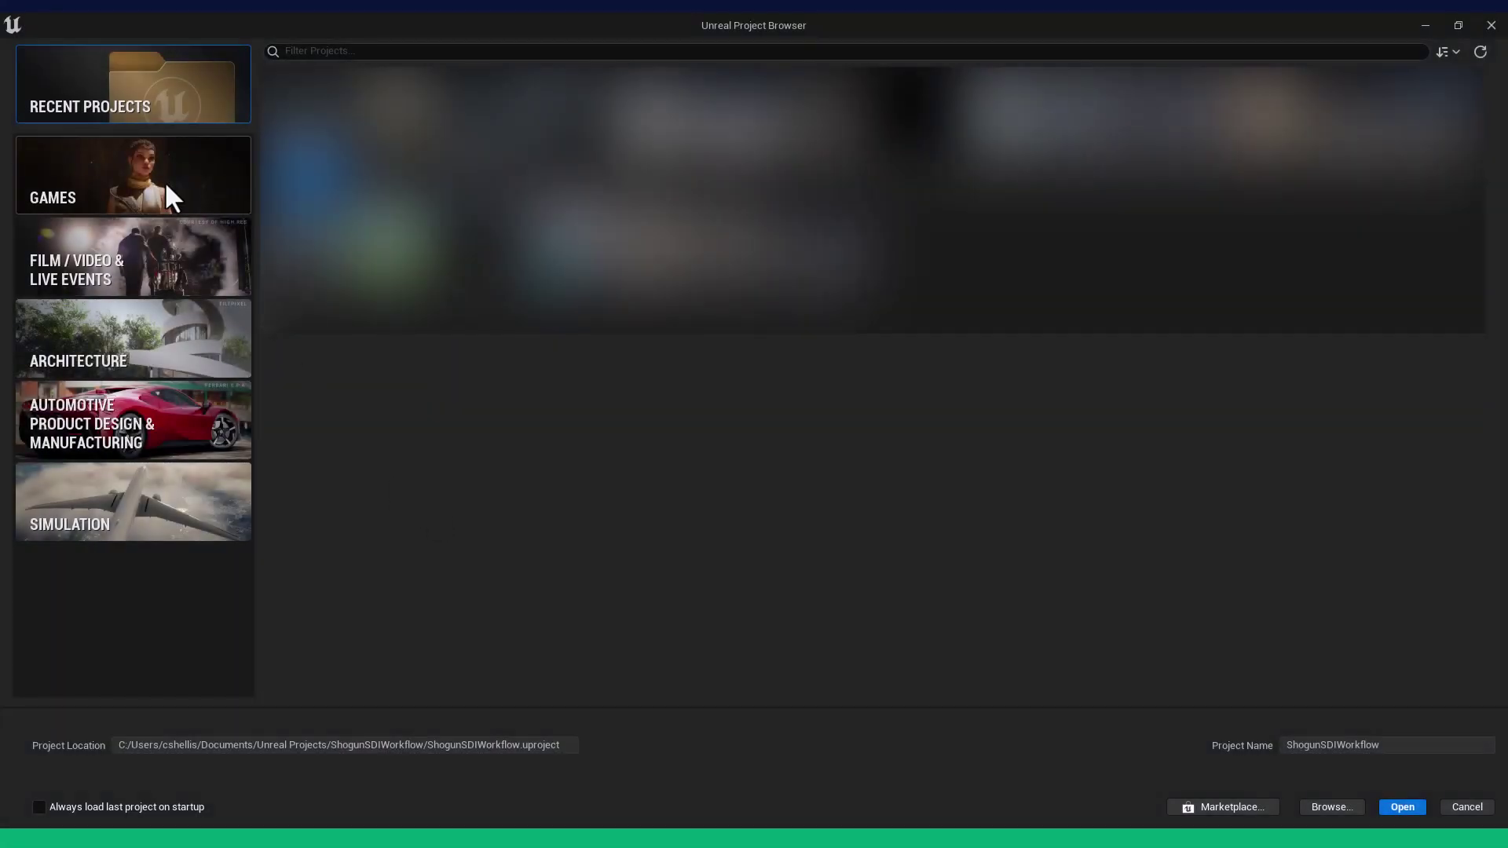
Pick the Games > Third Person template and create the BasicProject project
click(169, 196)
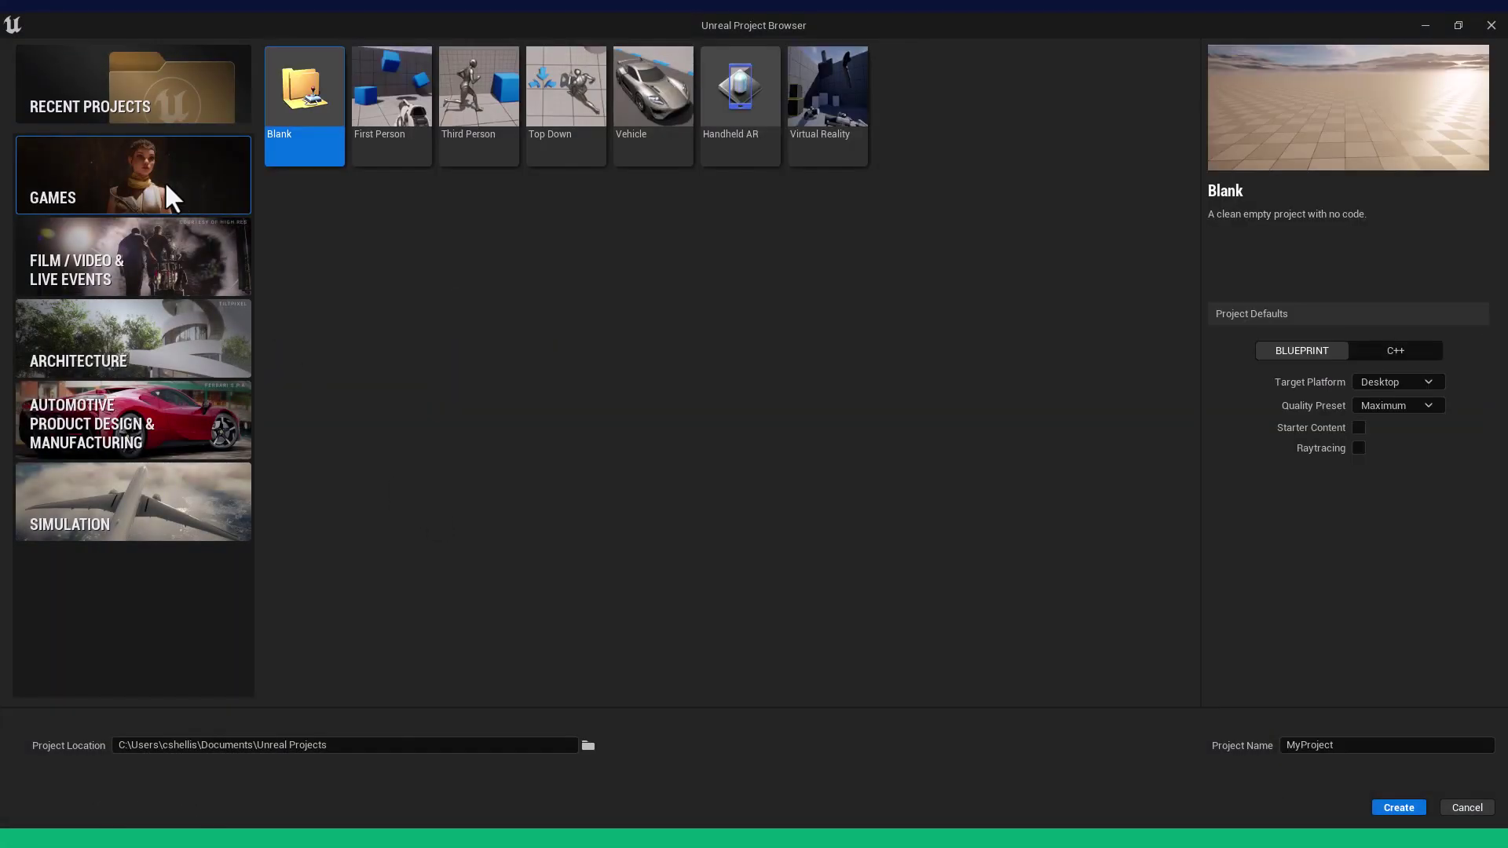
click(464, 118)
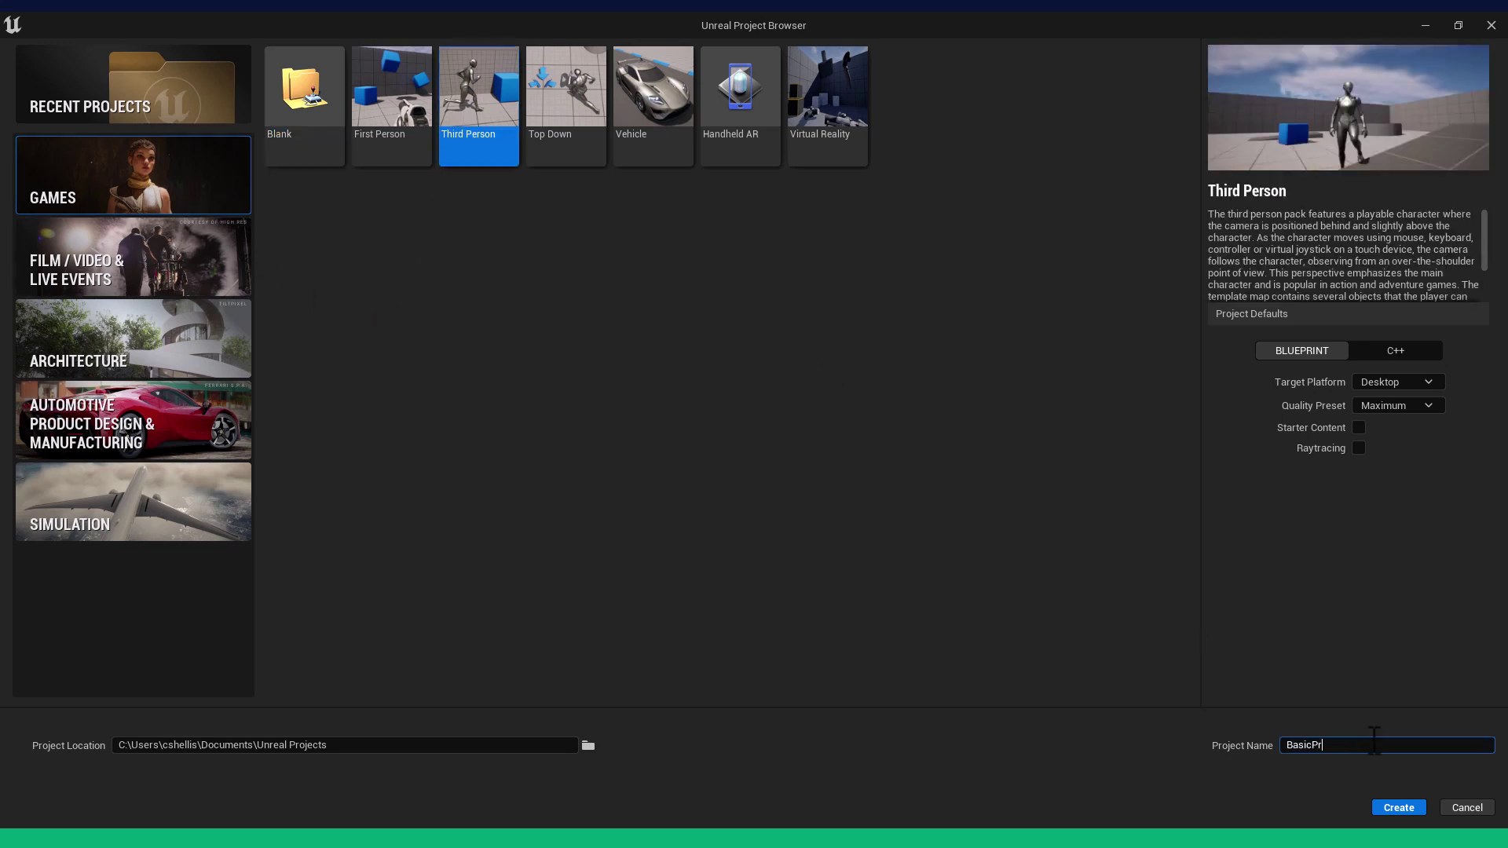
click(1398, 807)
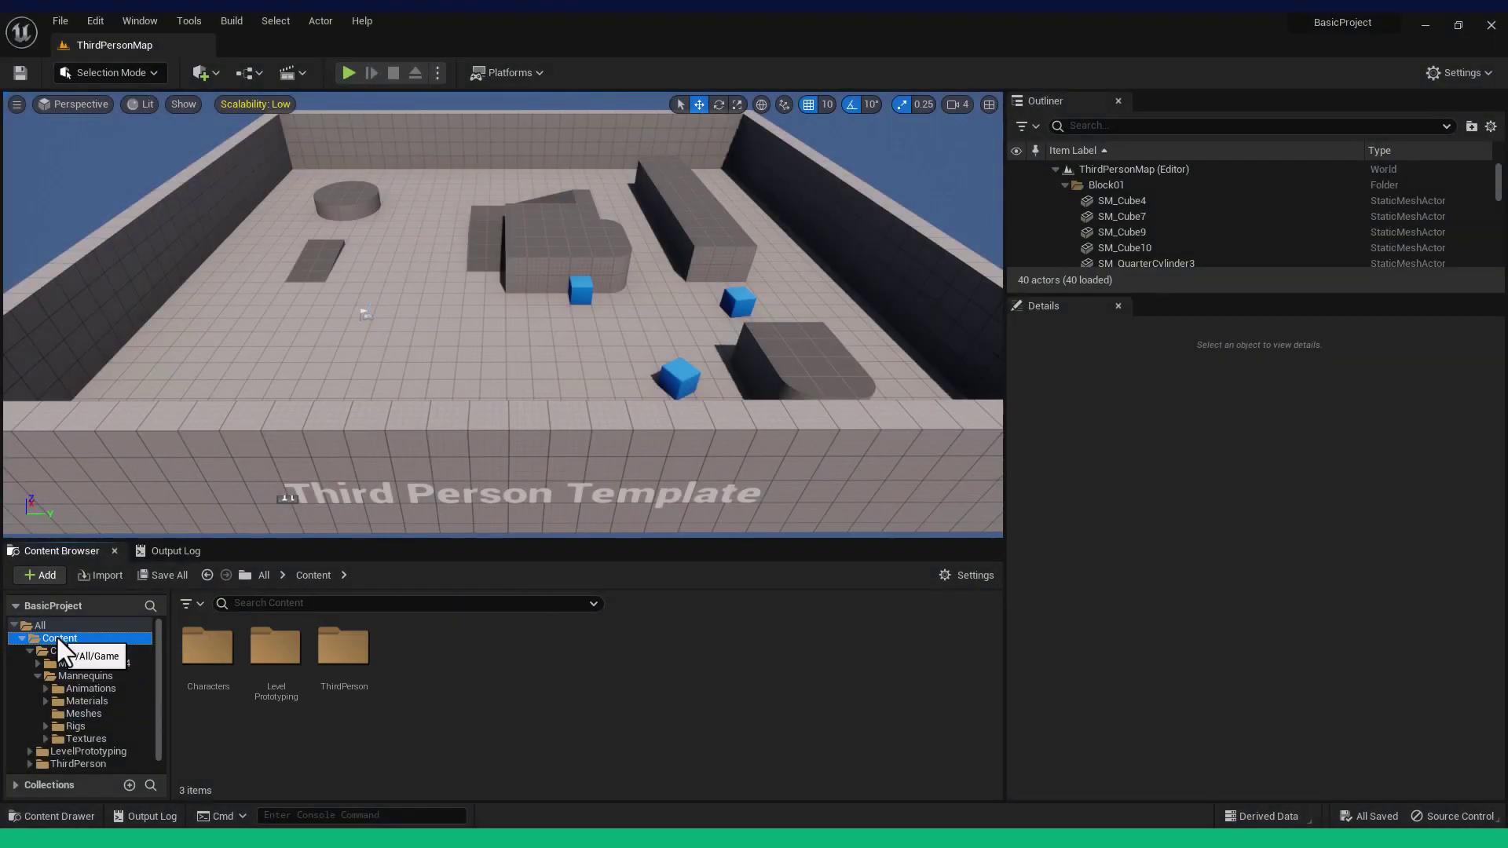
click(804, 710)
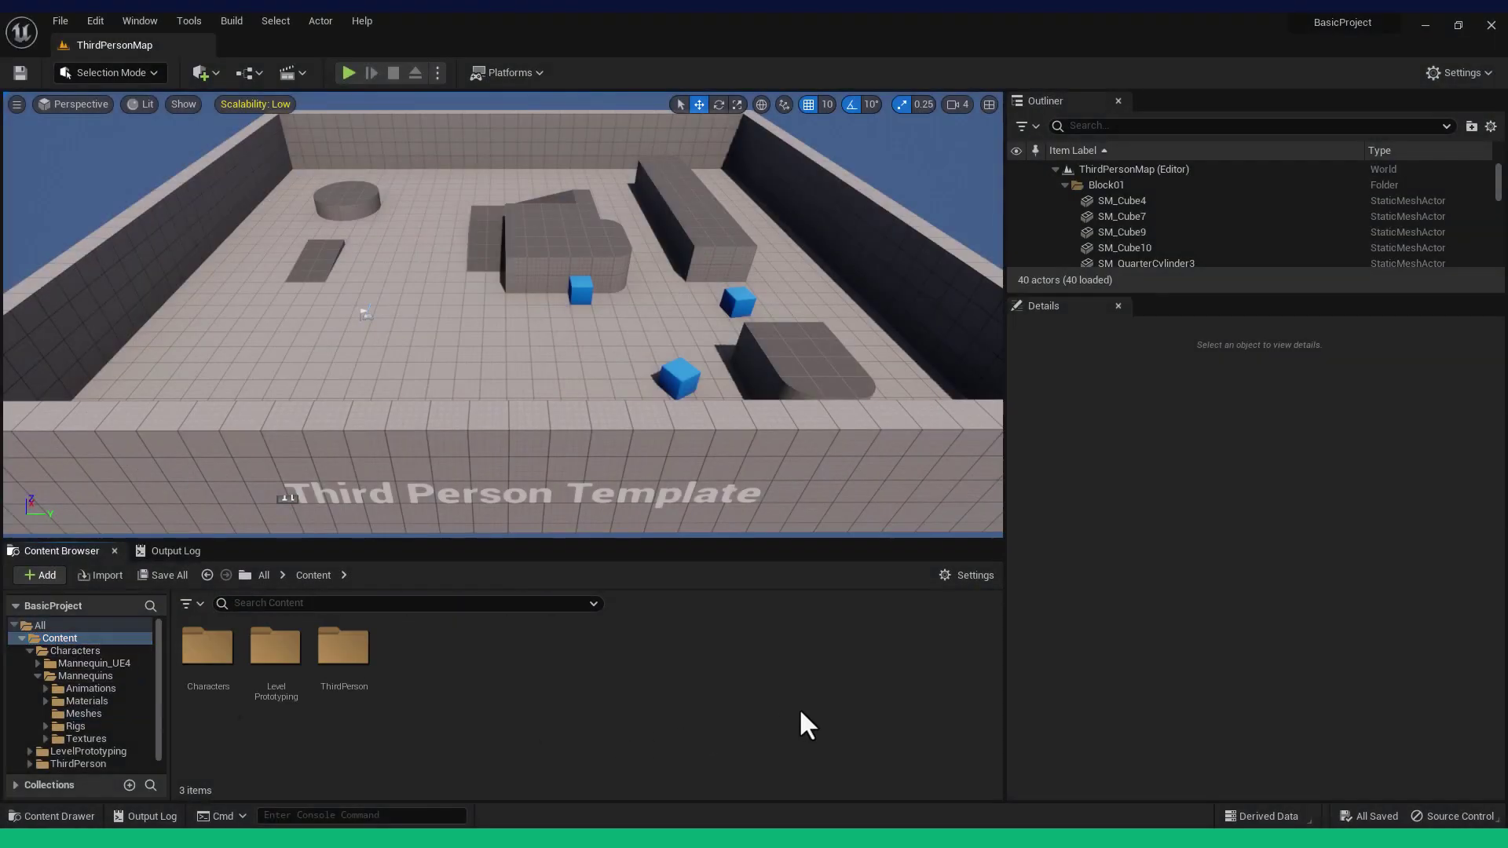
Browse the Content Browser to Characters > Mannequins > Meshes
double_click(198, 656)
double_click(285, 650)
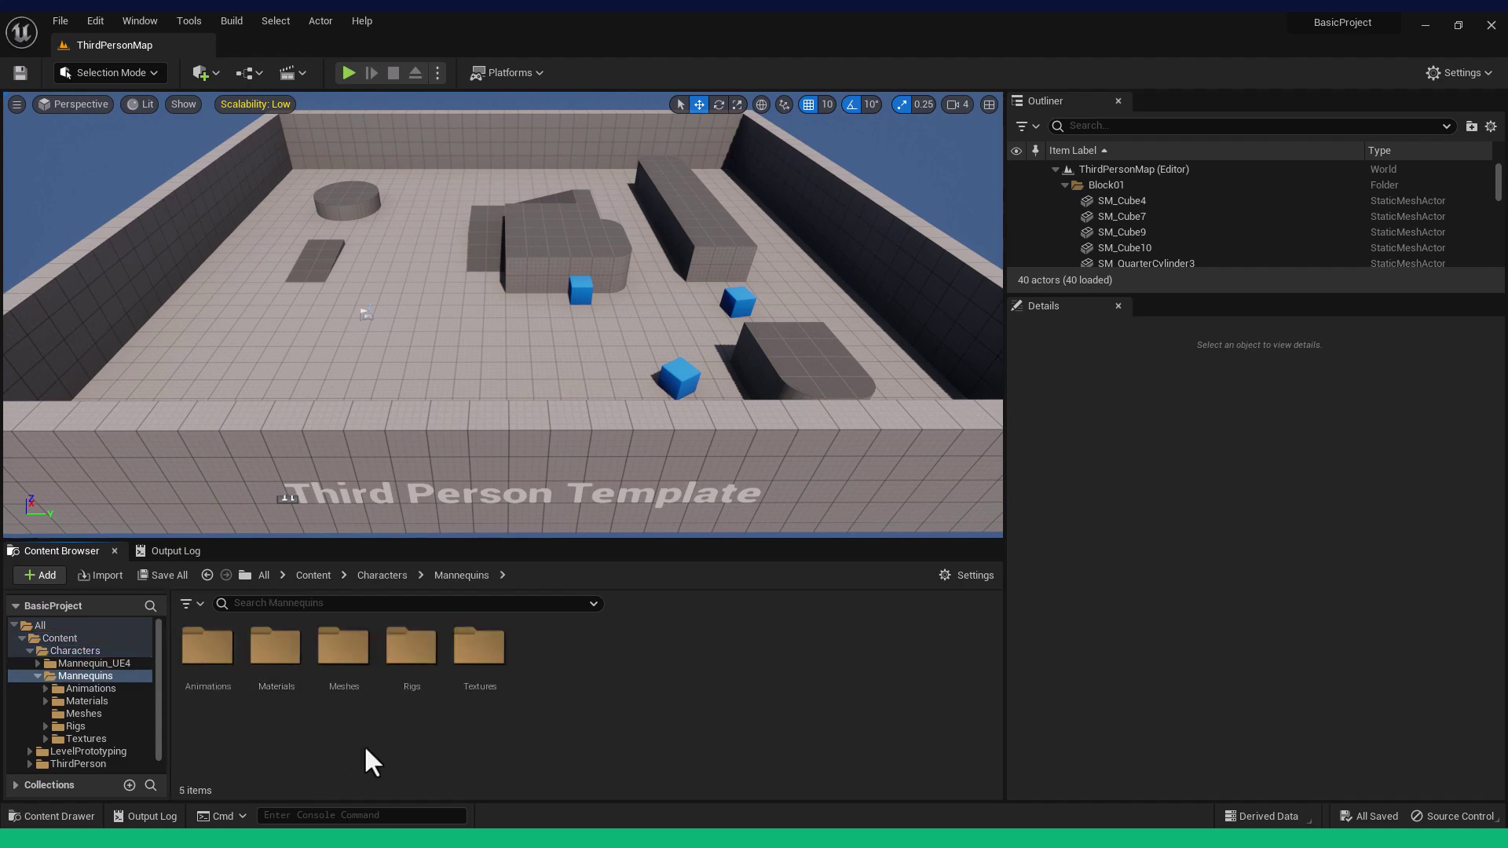
click(359, 640)
double_click(359, 641)
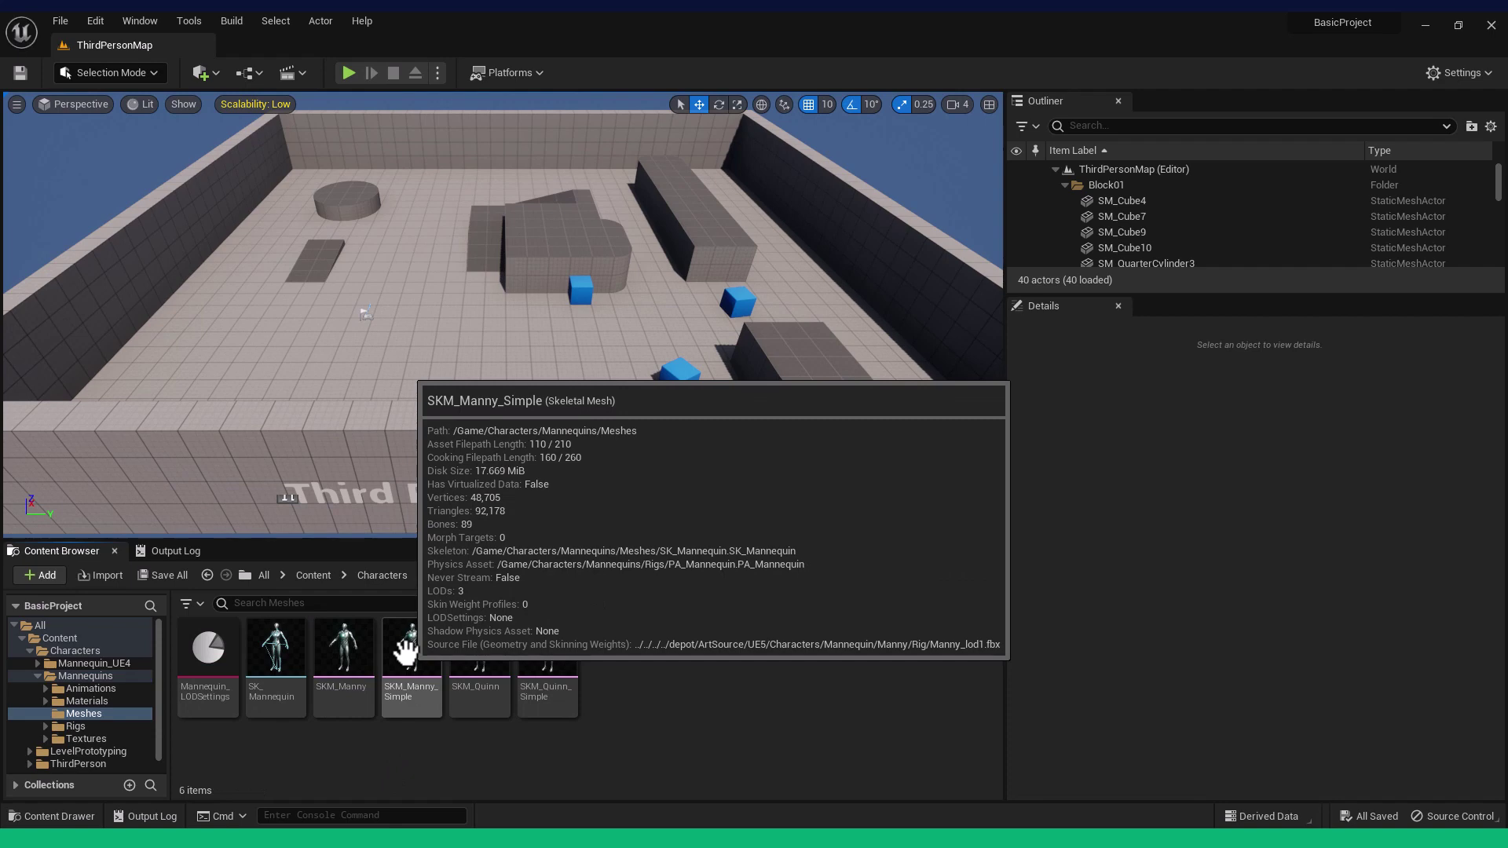
Export SKM_Manny_Simple as an FBX file through Asset Actions > Export
right_click(407, 652)
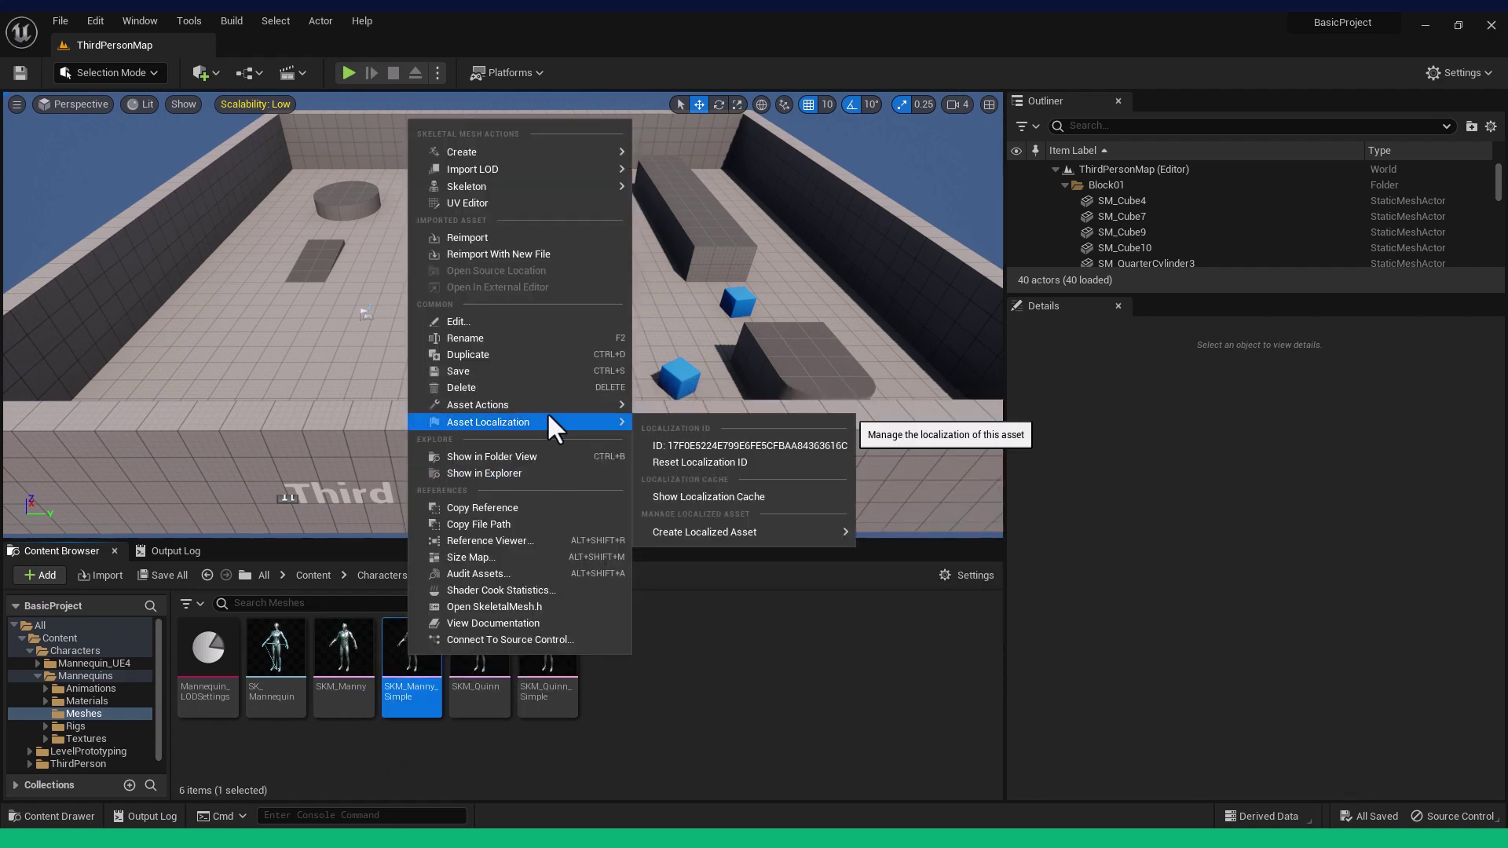
mouse_move(550, 409)
click(671, 479)
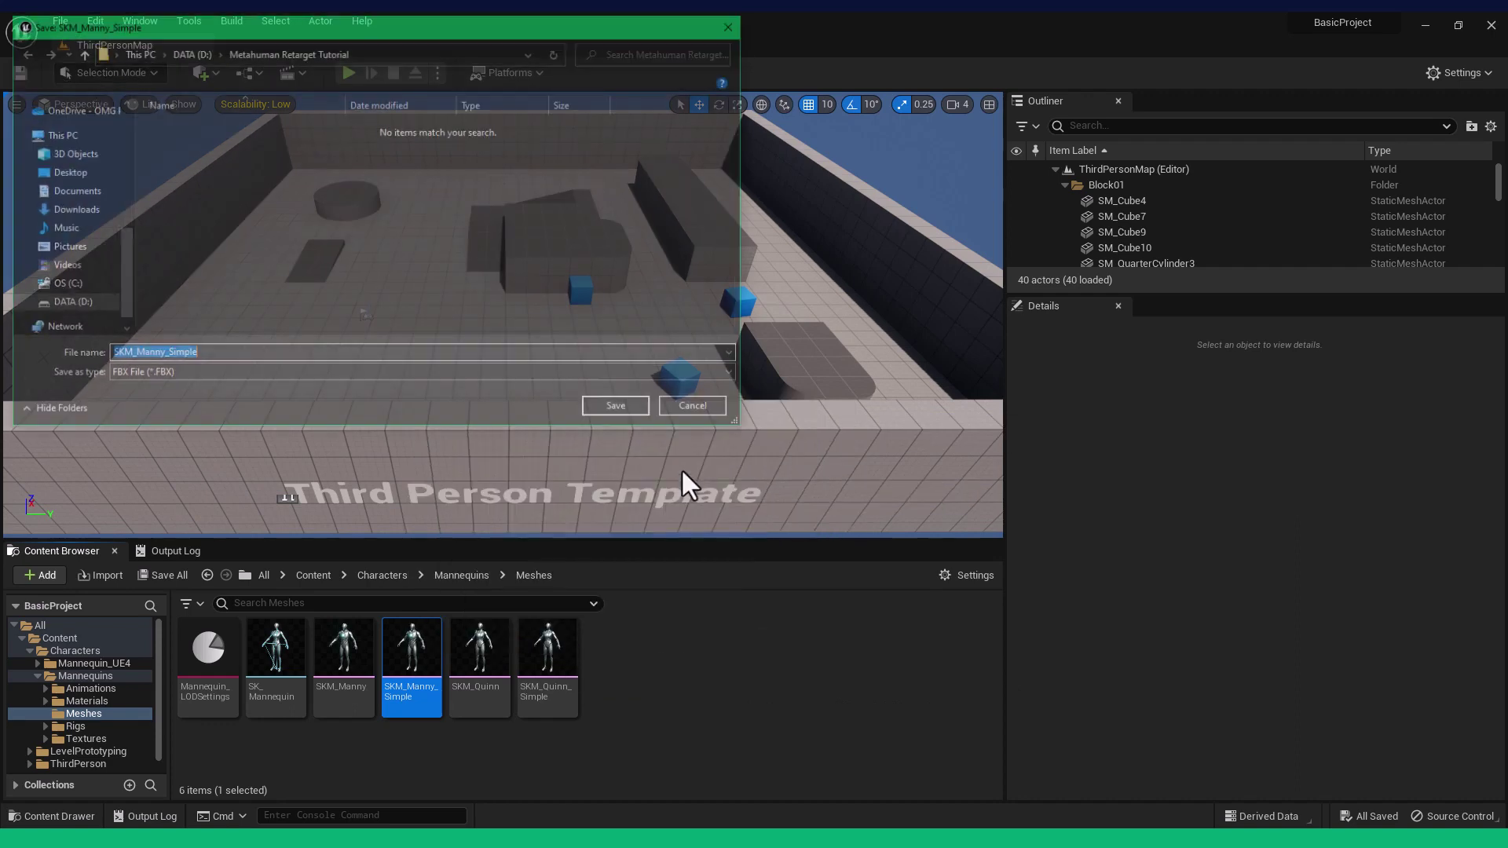
click(623, 409)
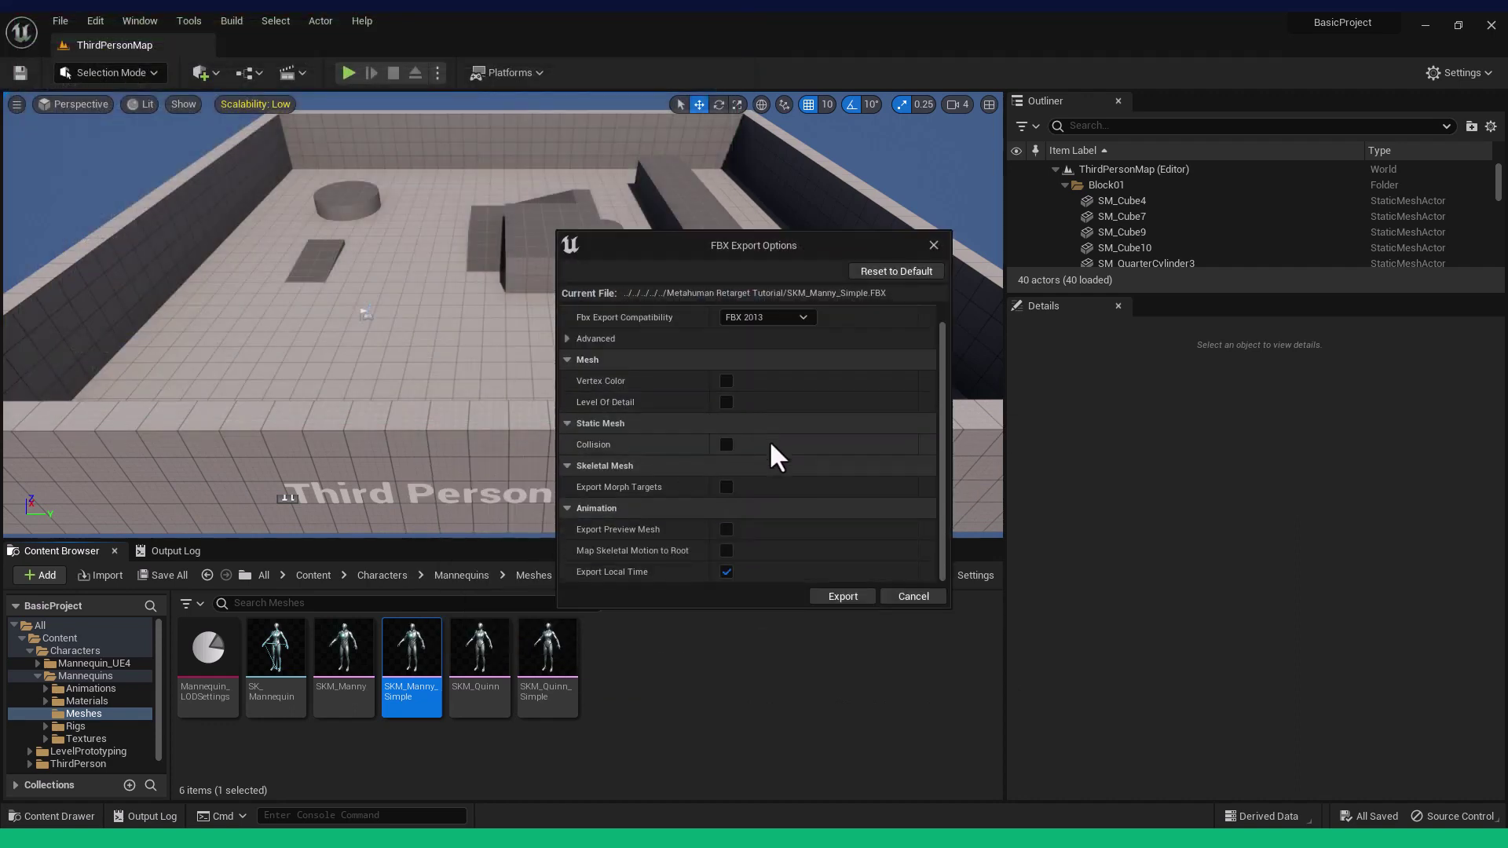
Confirm the FBX export, then open the 10F_DEF_ROM_MALE_SW_C .mcp take from Metahuman Retarget Tutorial
click(843, 596)
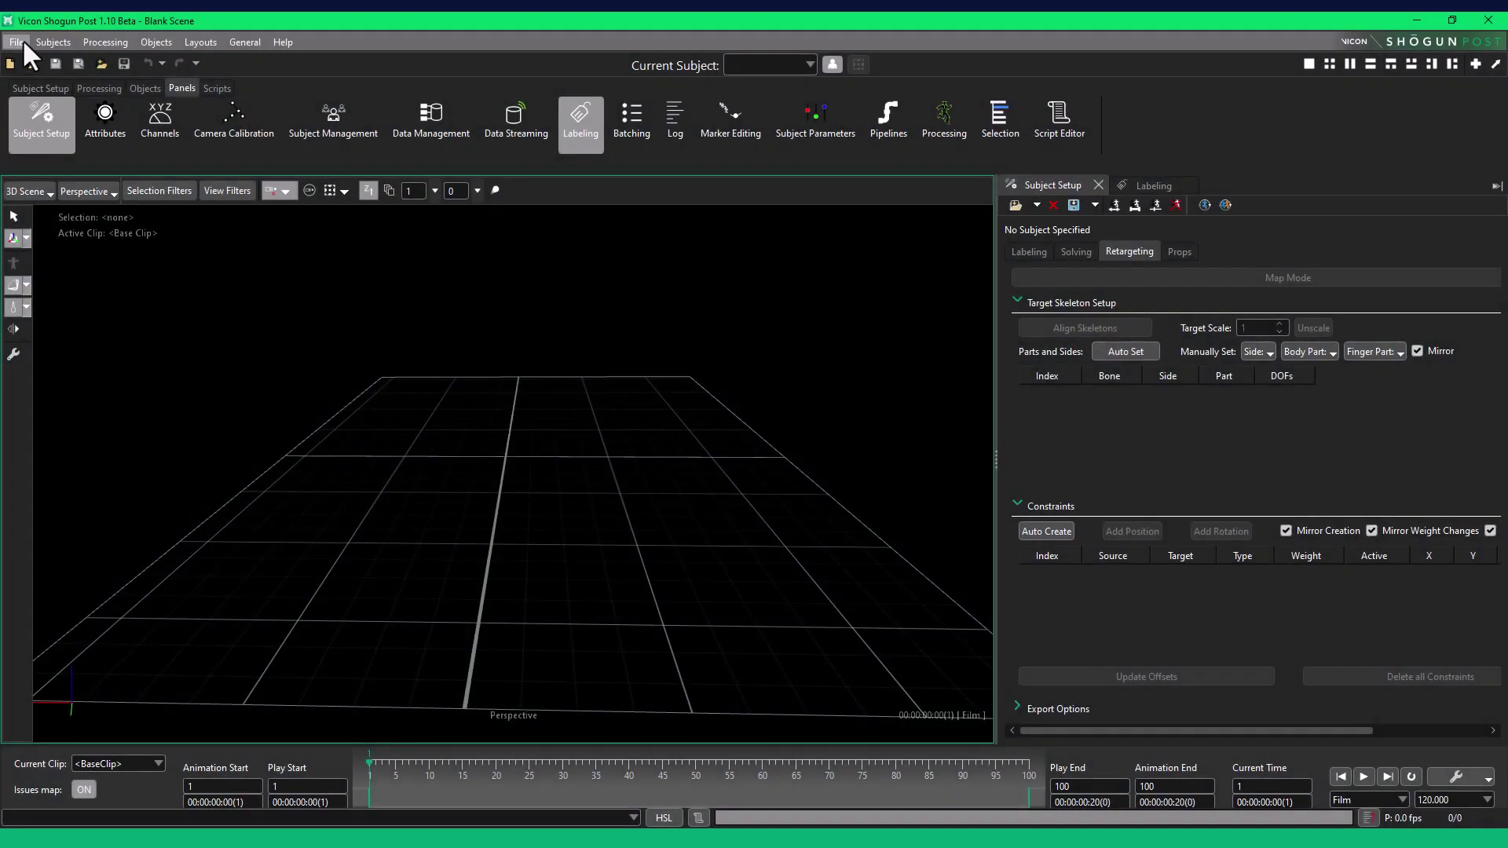
click(22, 39)
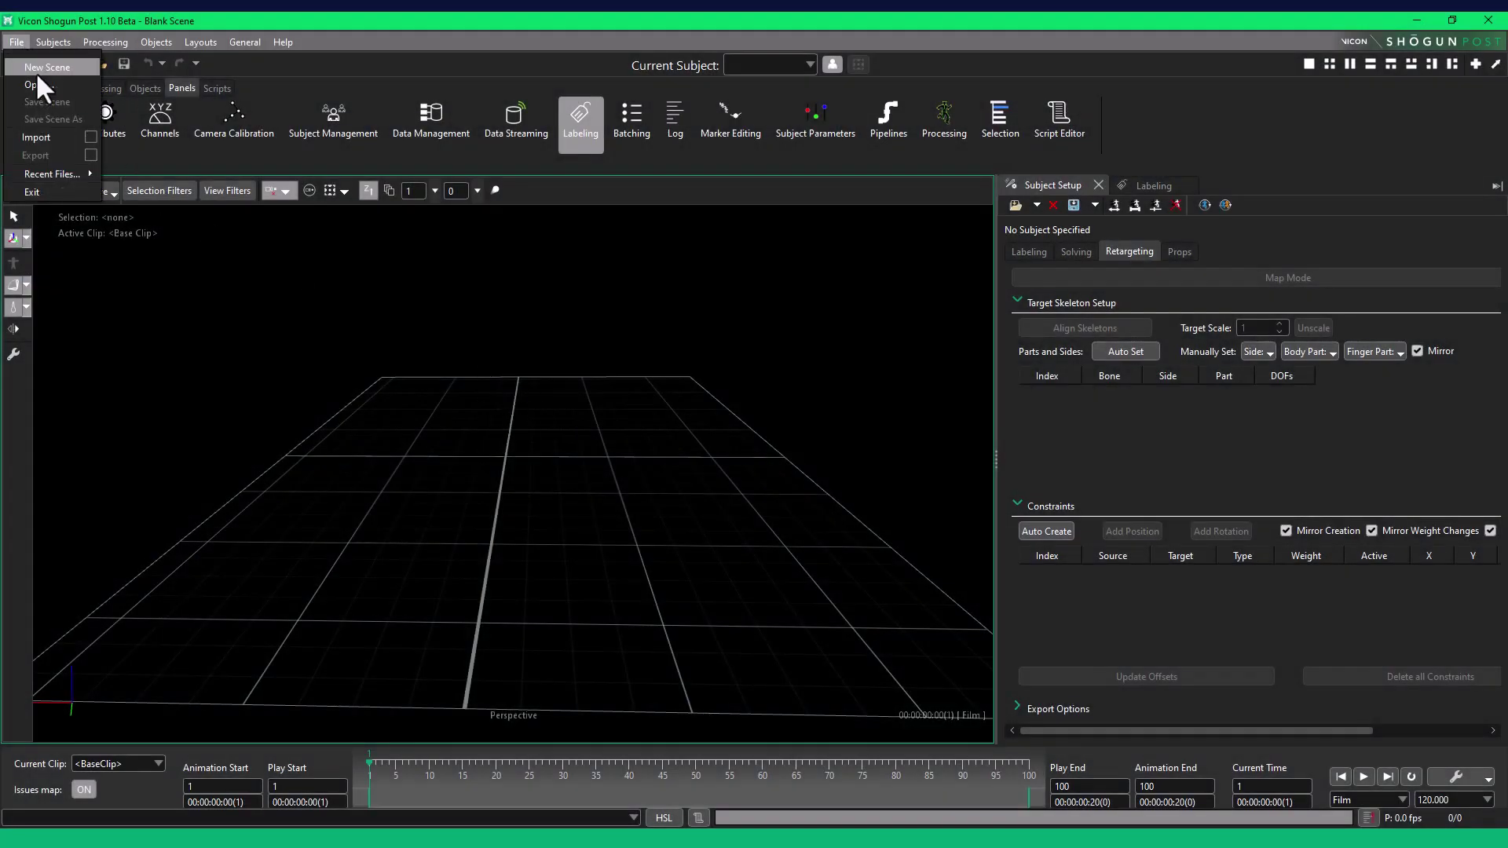
click(40, 82)
scroll(82, 175, up, 4)
click(72, 261)
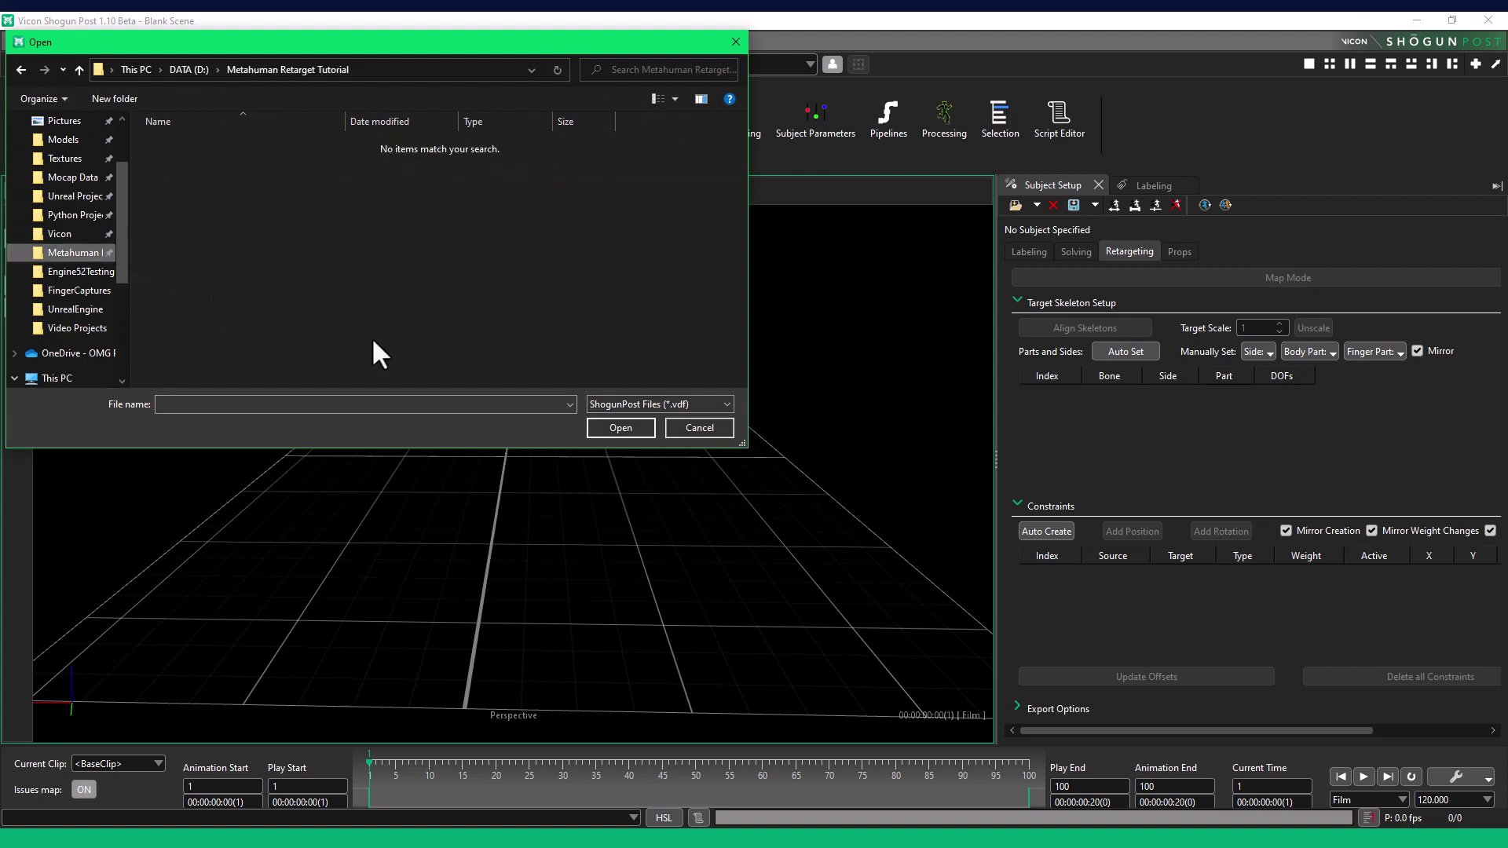
click(663, 406)
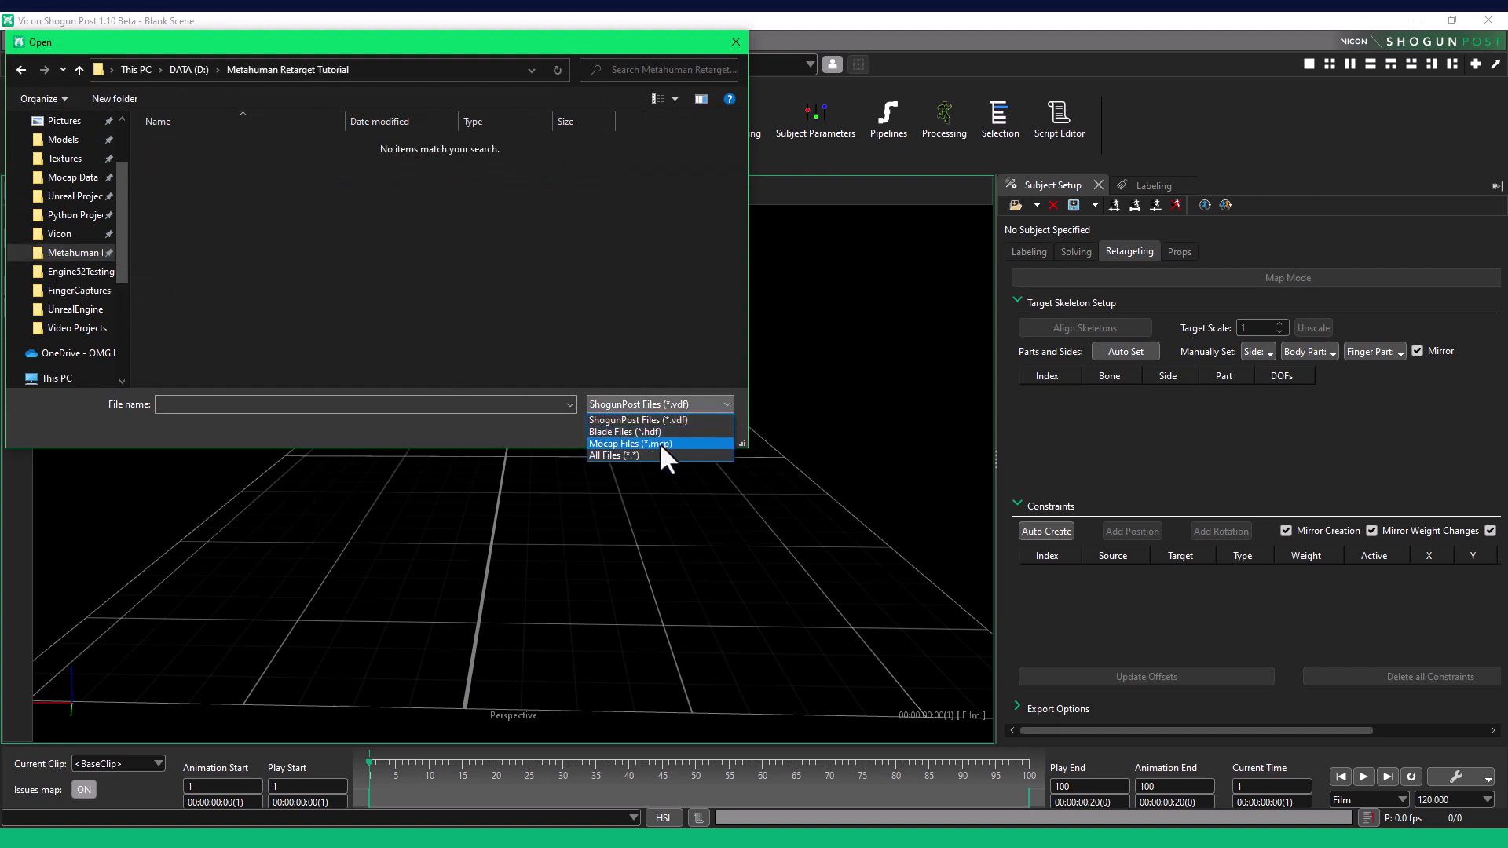
click(659, 443)
click(305, 143)
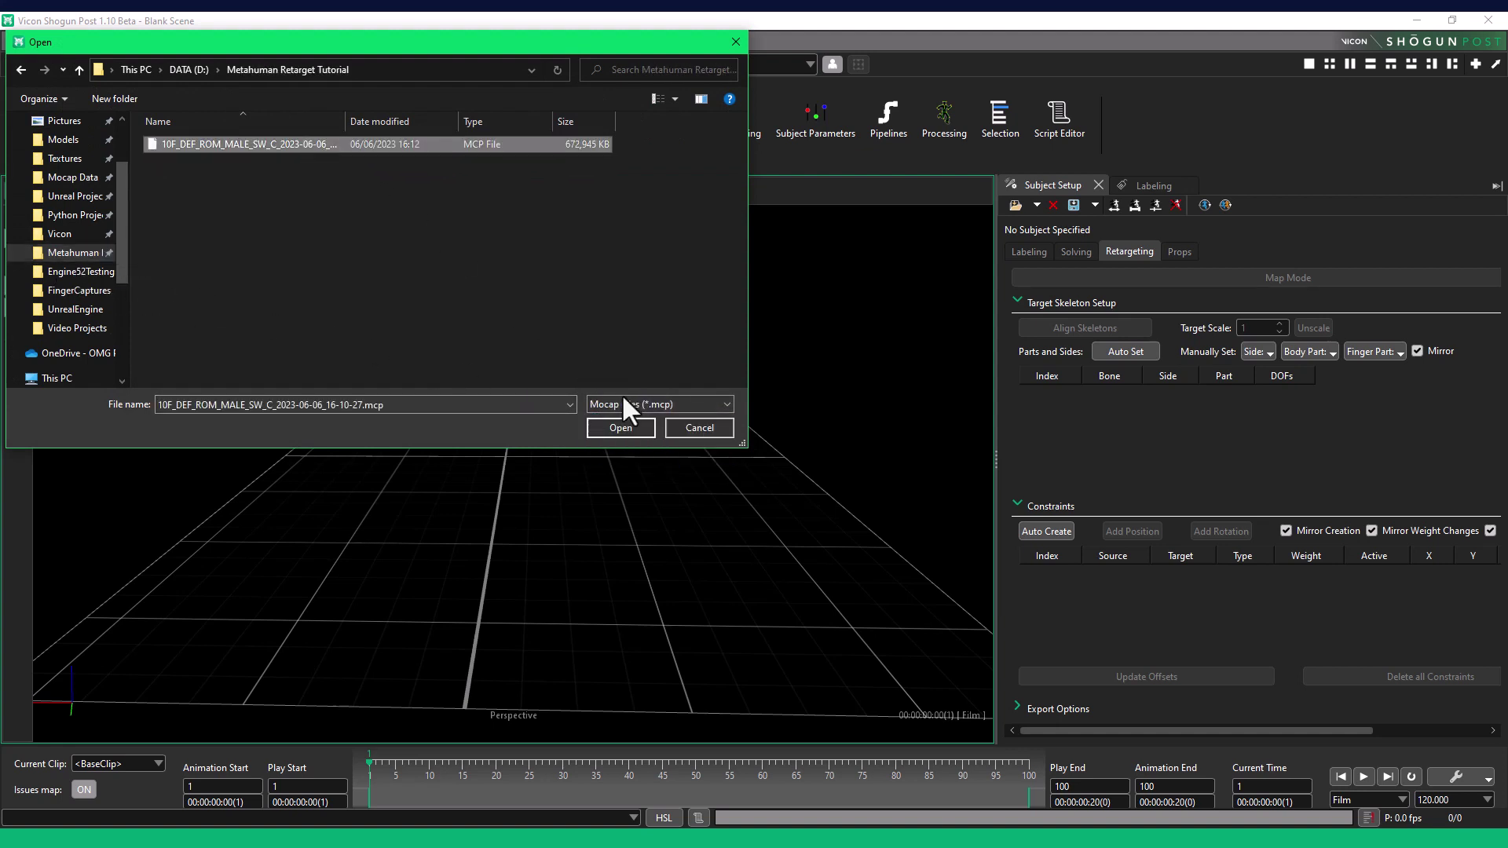
click(653, 429)
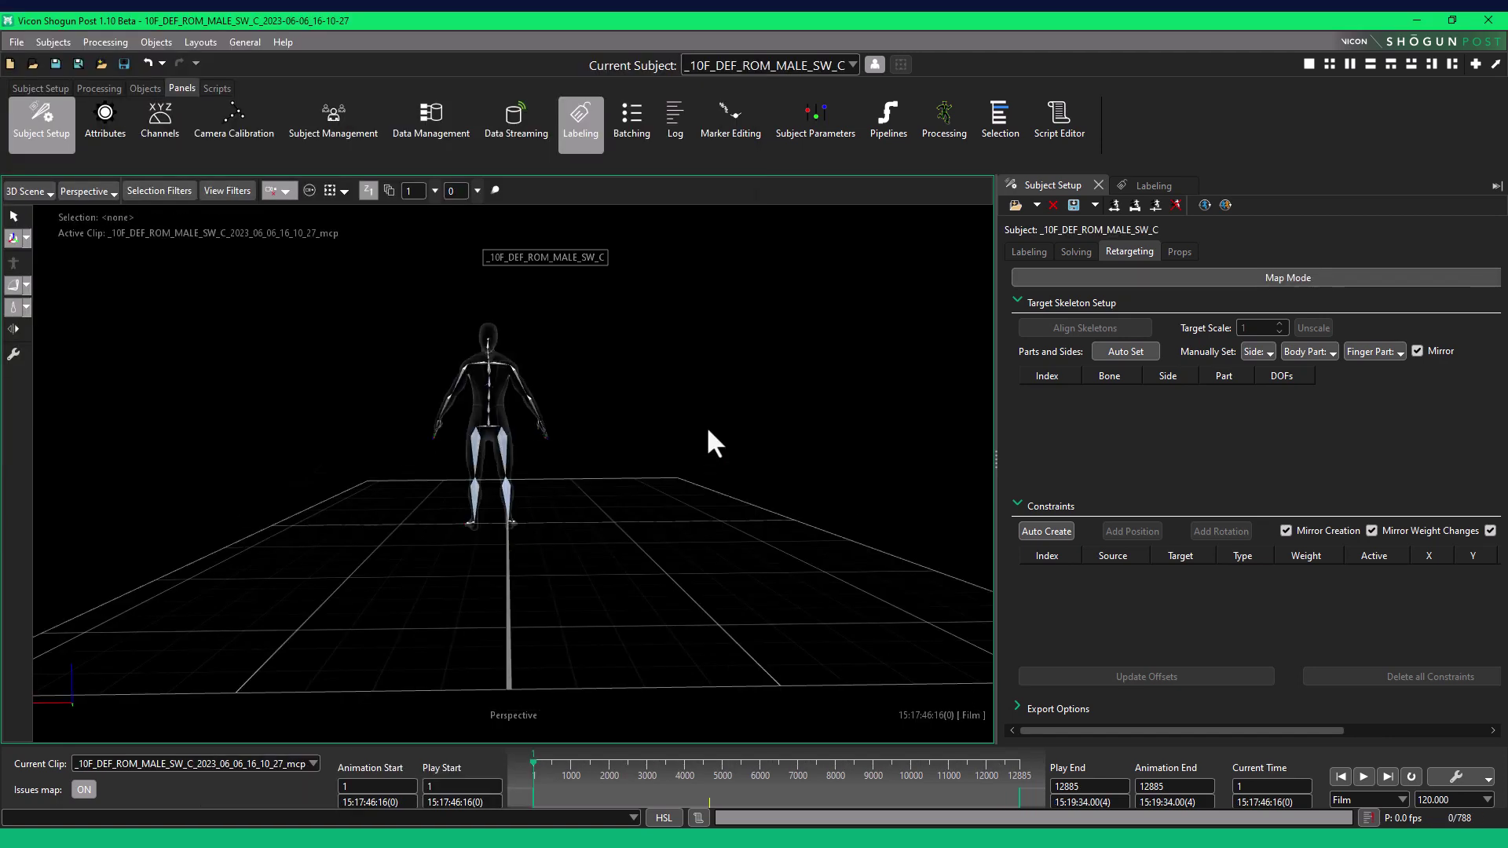
Import SKM_Manny_Simple.FBX from the Metahuman Retarget Tutorial folder as the retarget skeleton
click(1014, 206)
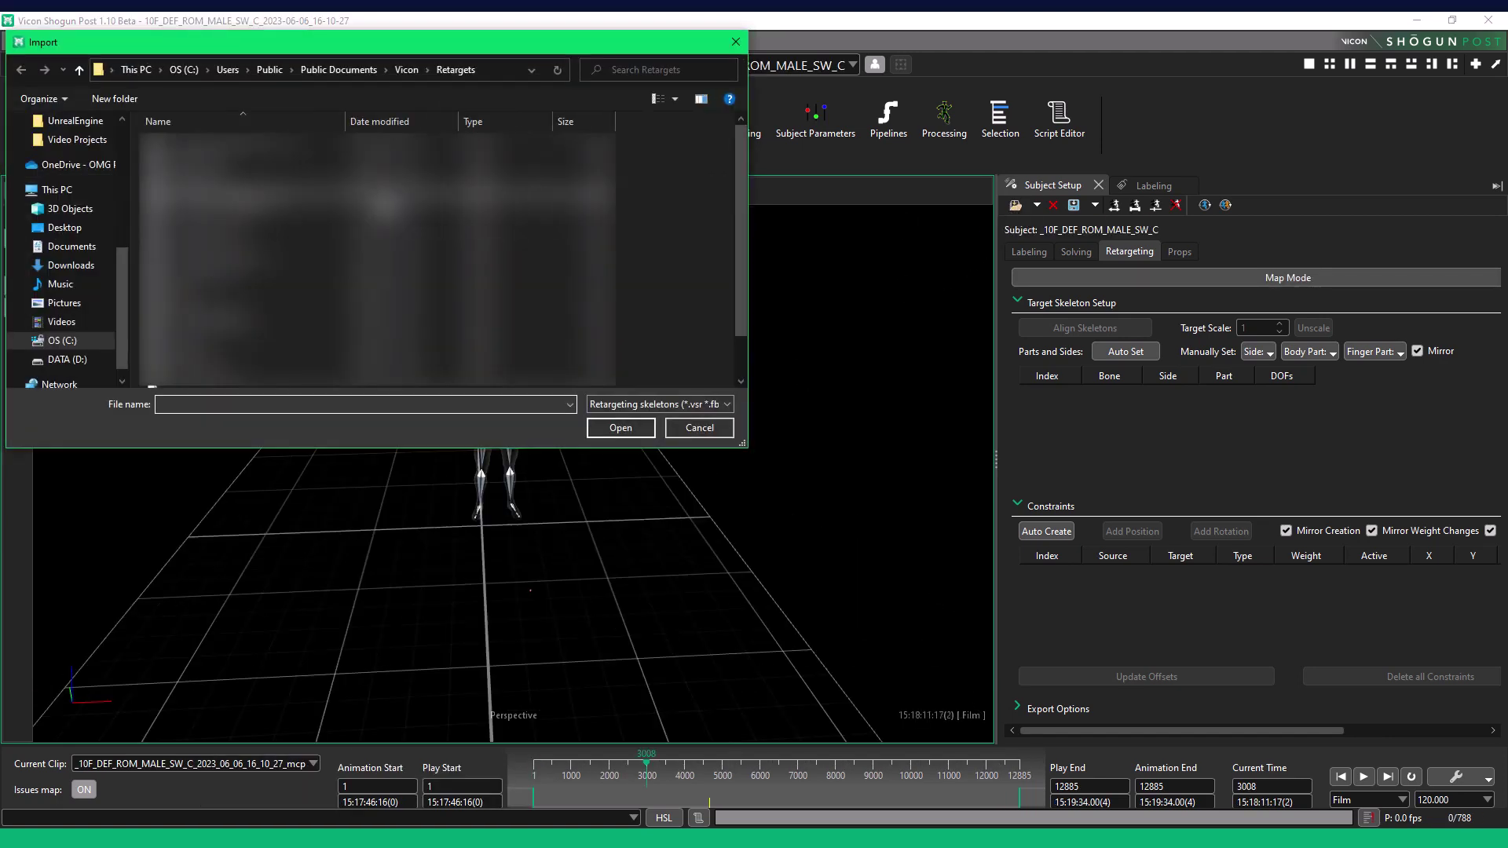
scroll(82, 187, up, 3)
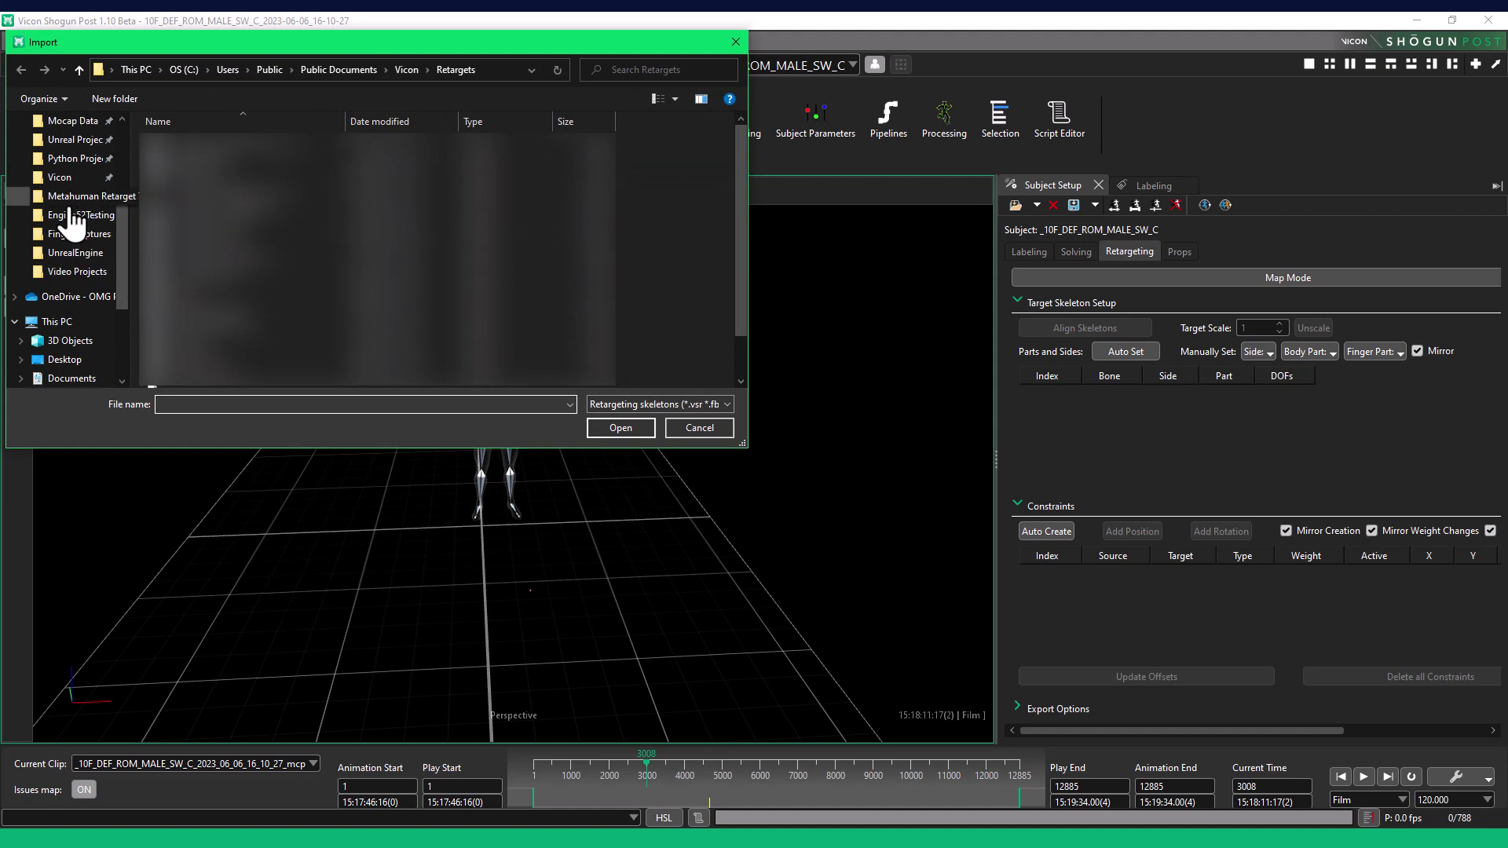
click(70, 201)
click(228, 145)
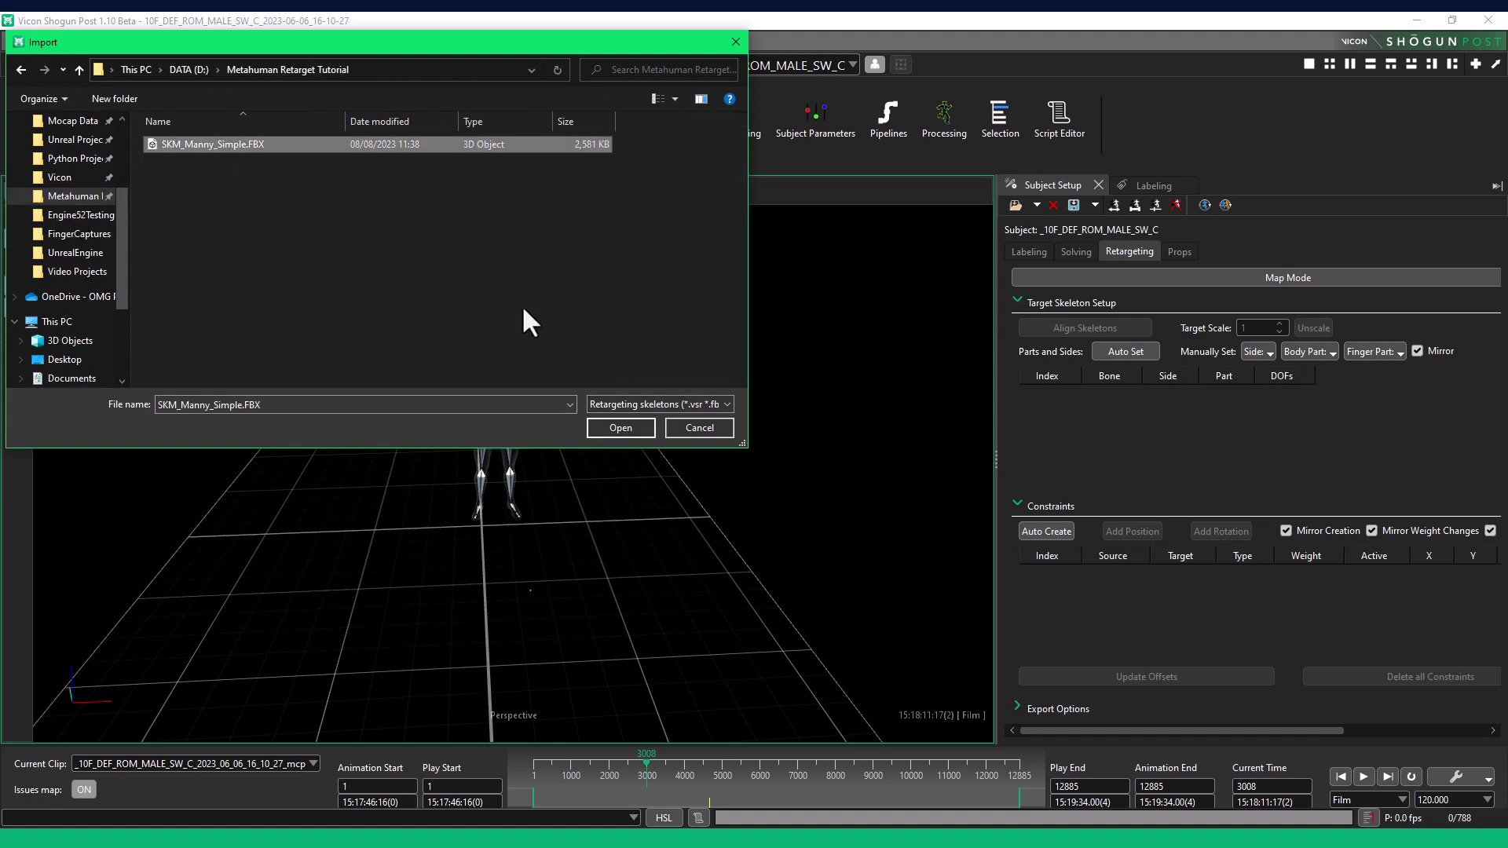
click(621, 428)
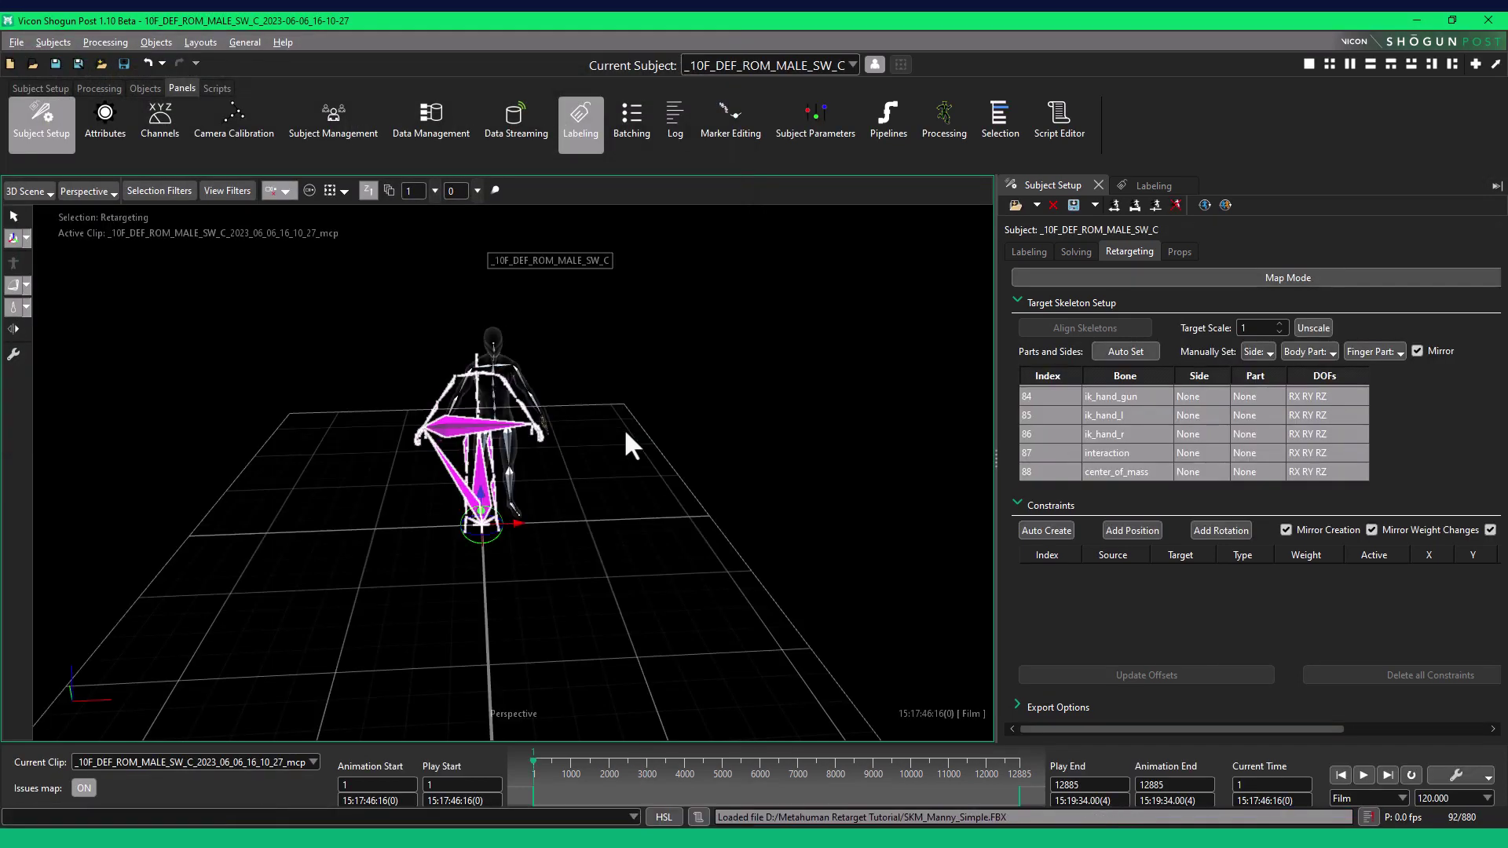
Load SetupRetargetToUE5Mannequin.hsl in the Script Editor to build the retarget constraints
drag(626, 434, 709, 426)
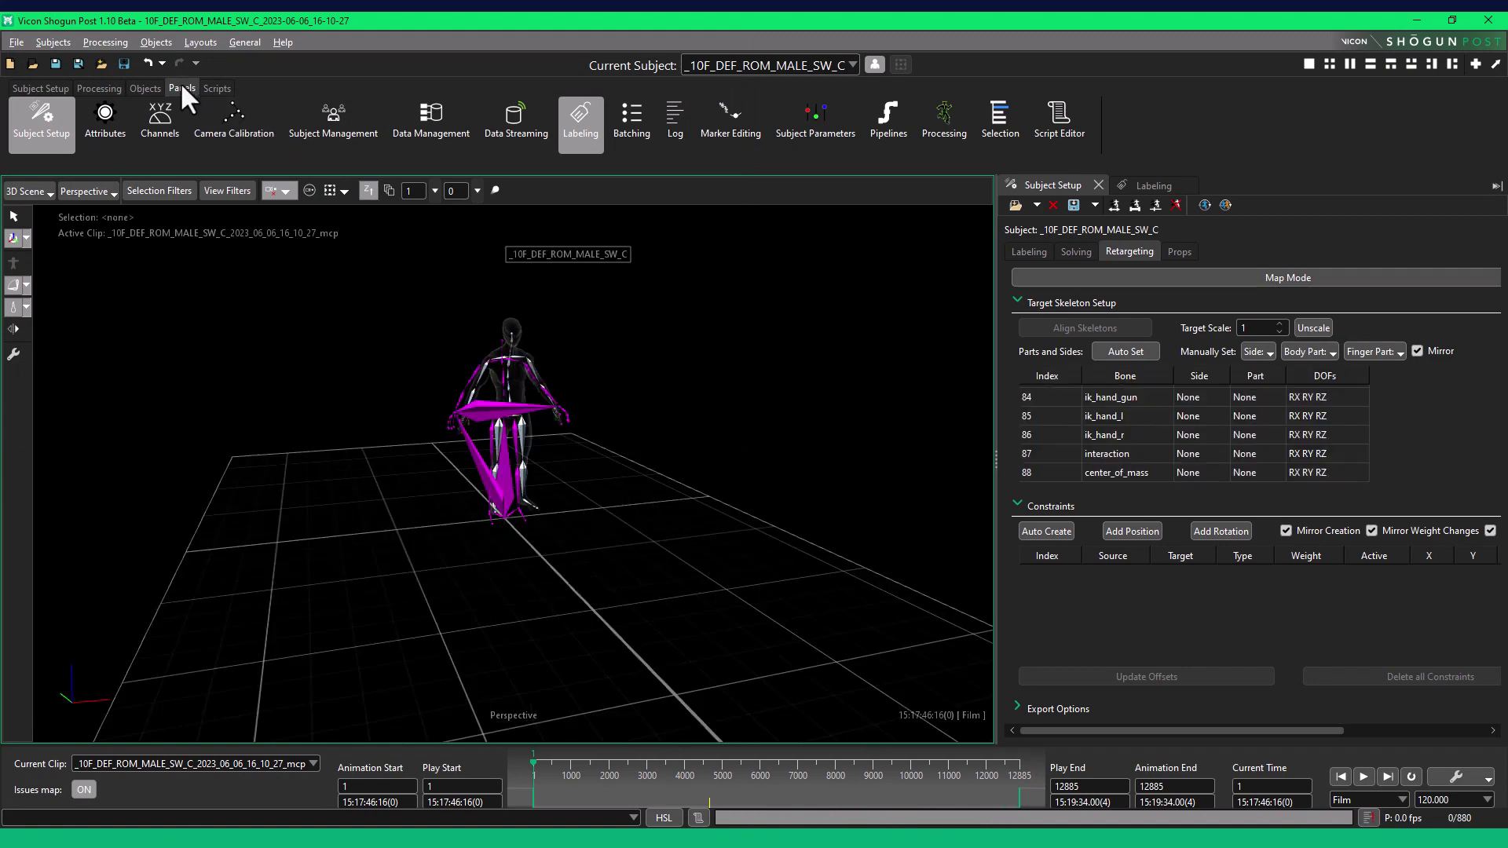
click(1047, 126)
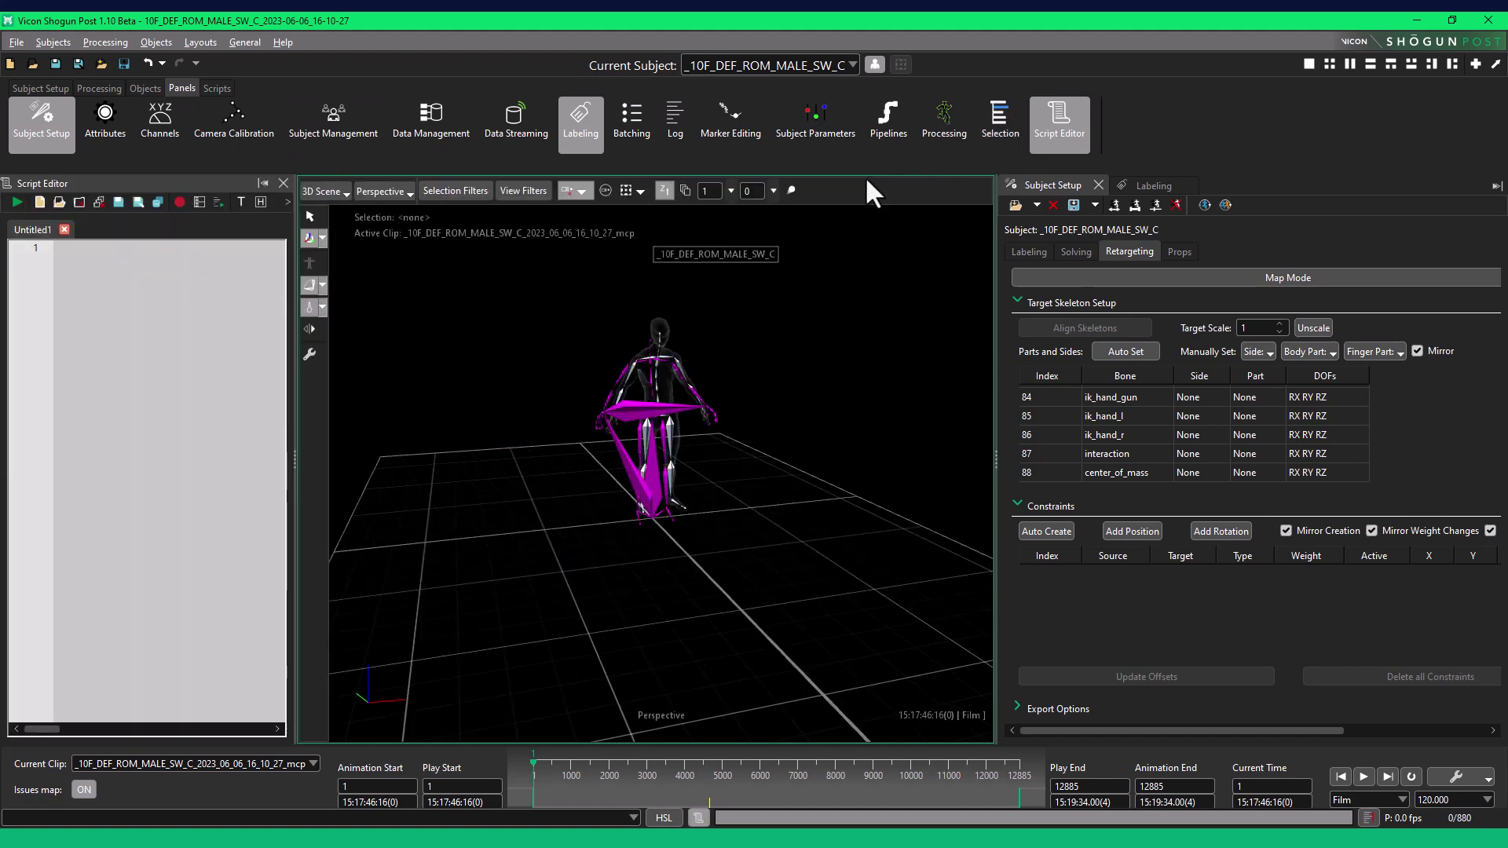
click(60, 202)
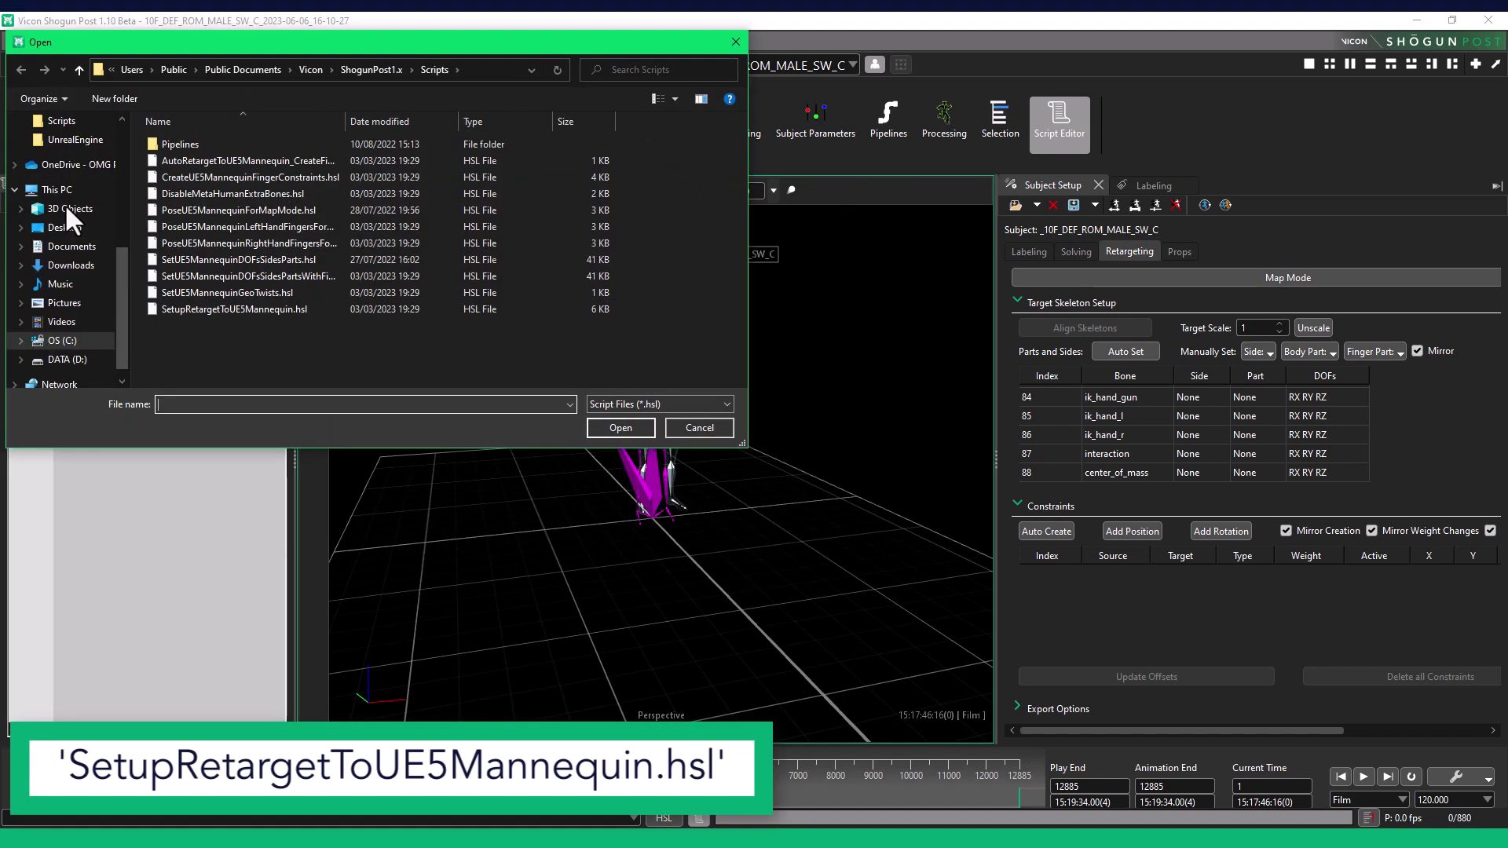
click(271, 310)
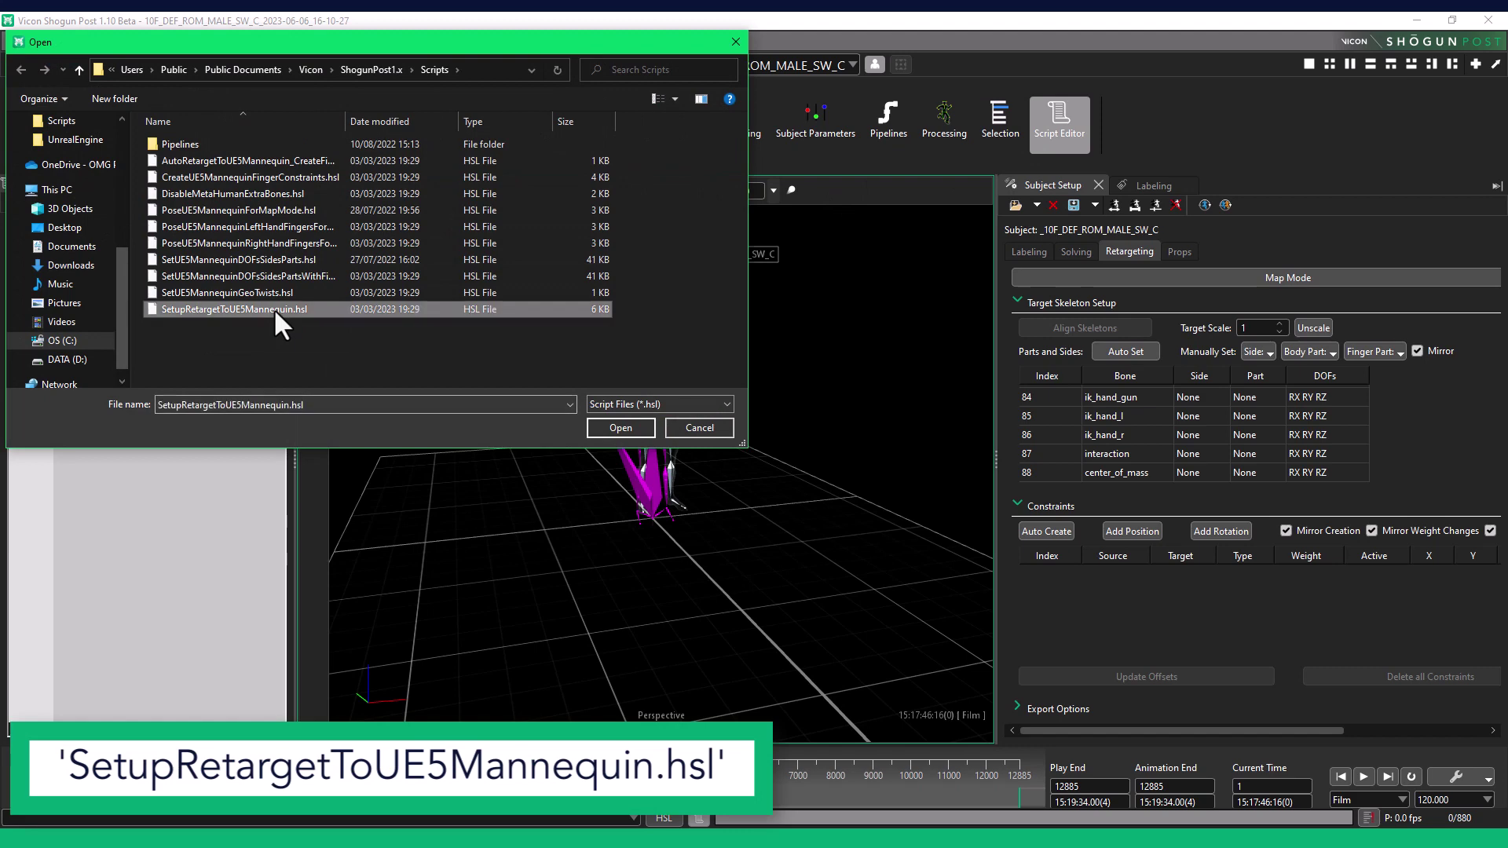
click(621, 428)
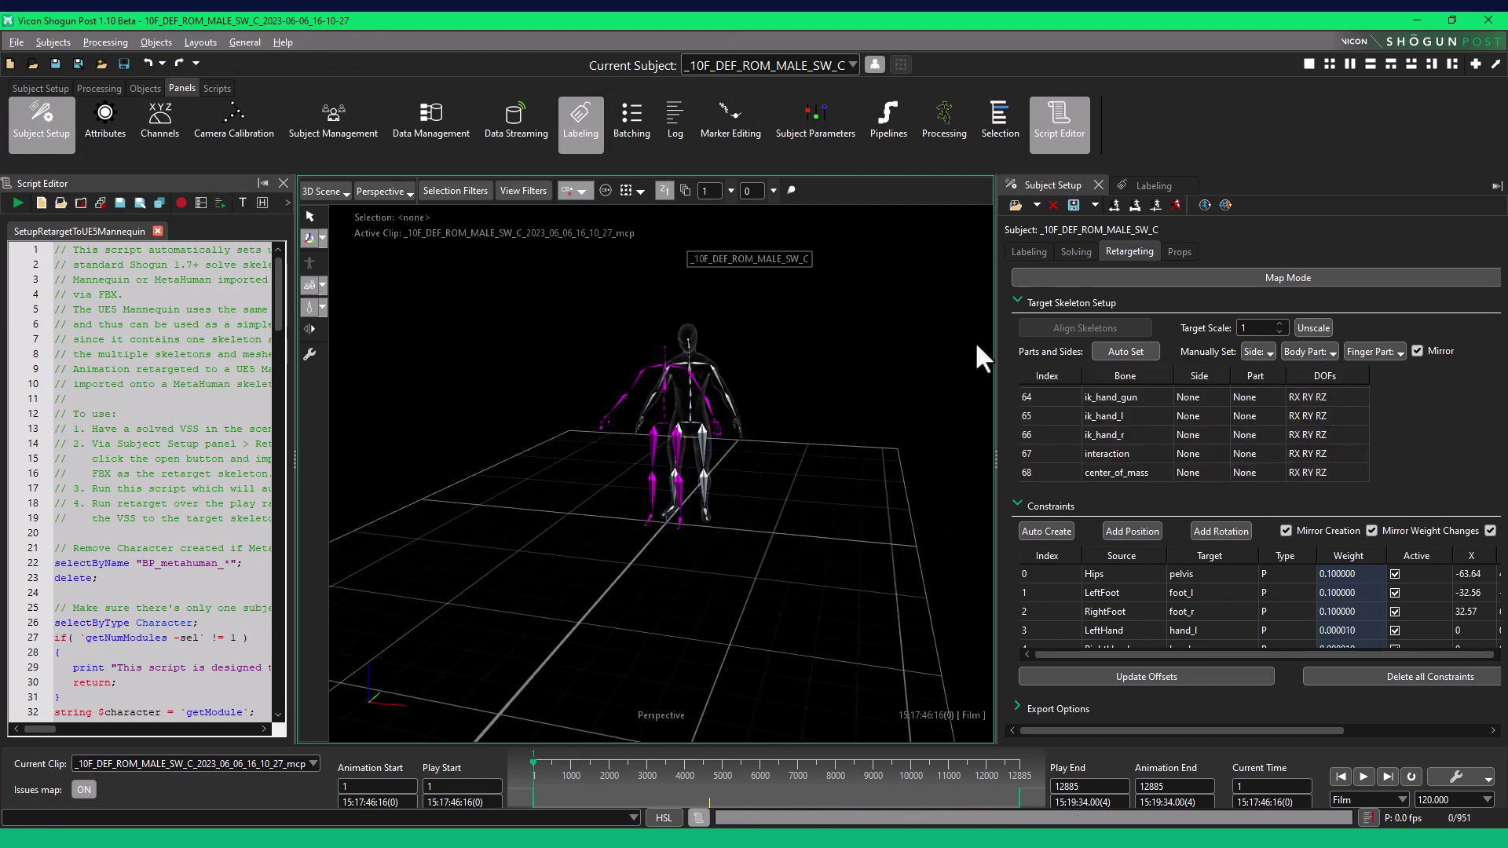
Run the retarget, then scrub to frame 1937 and play back the retargeted motion
click(1107, 204)
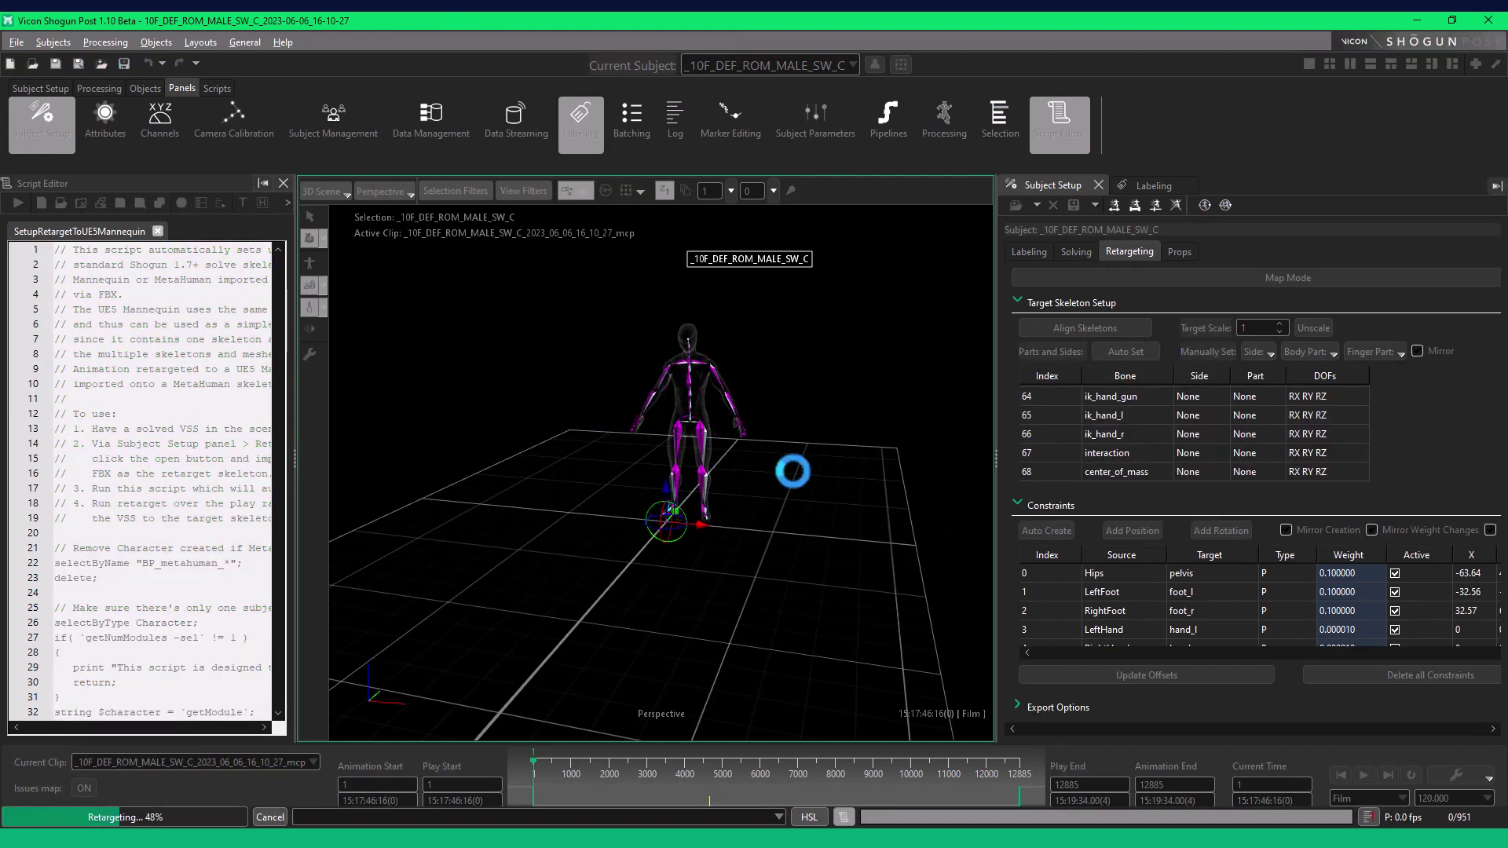
drag(563, 765, 611, 765)
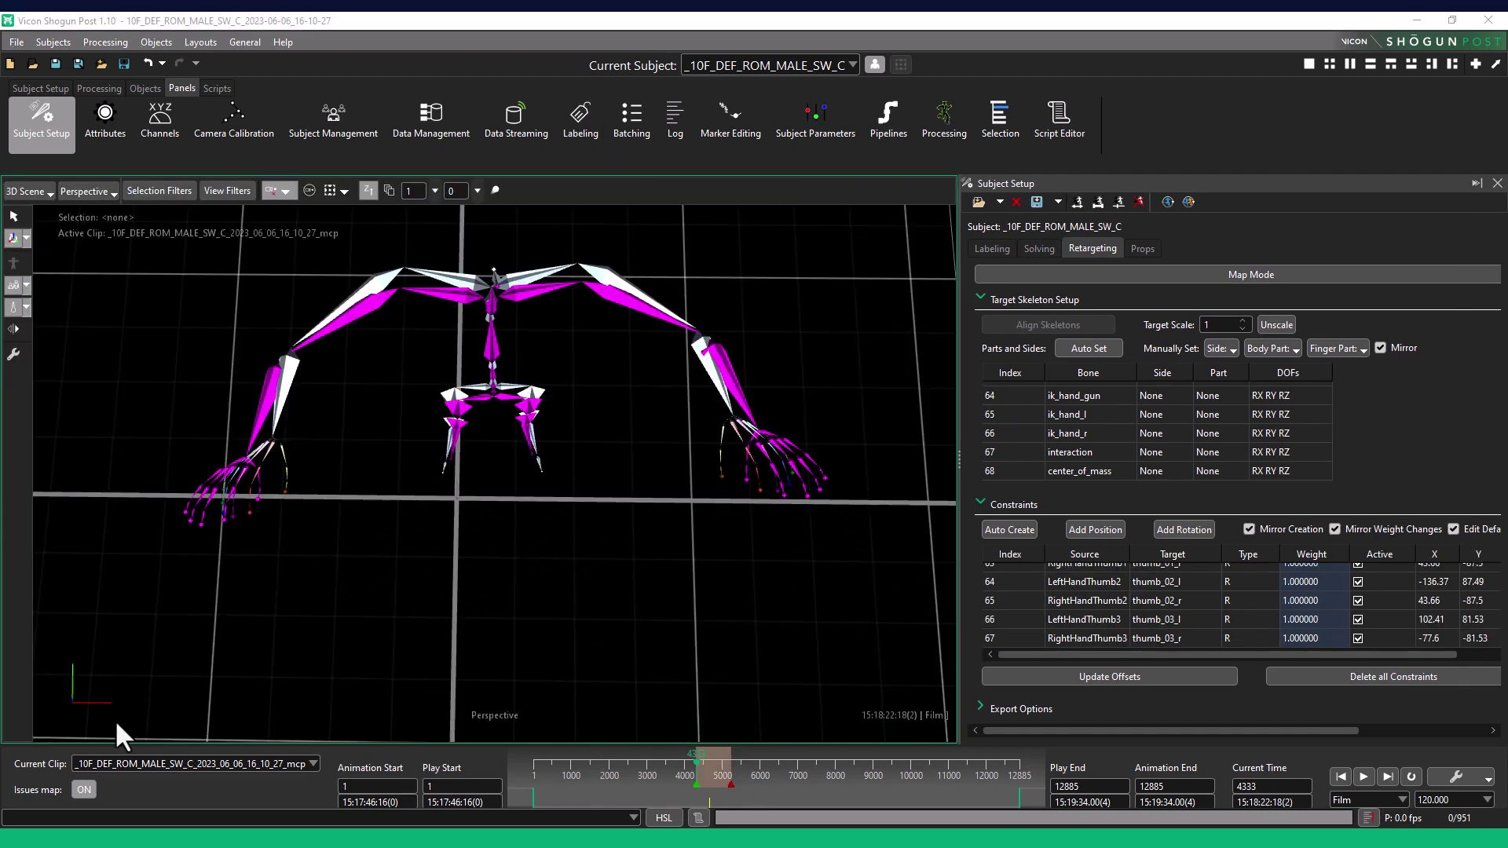
click(115, 720)
key(space)
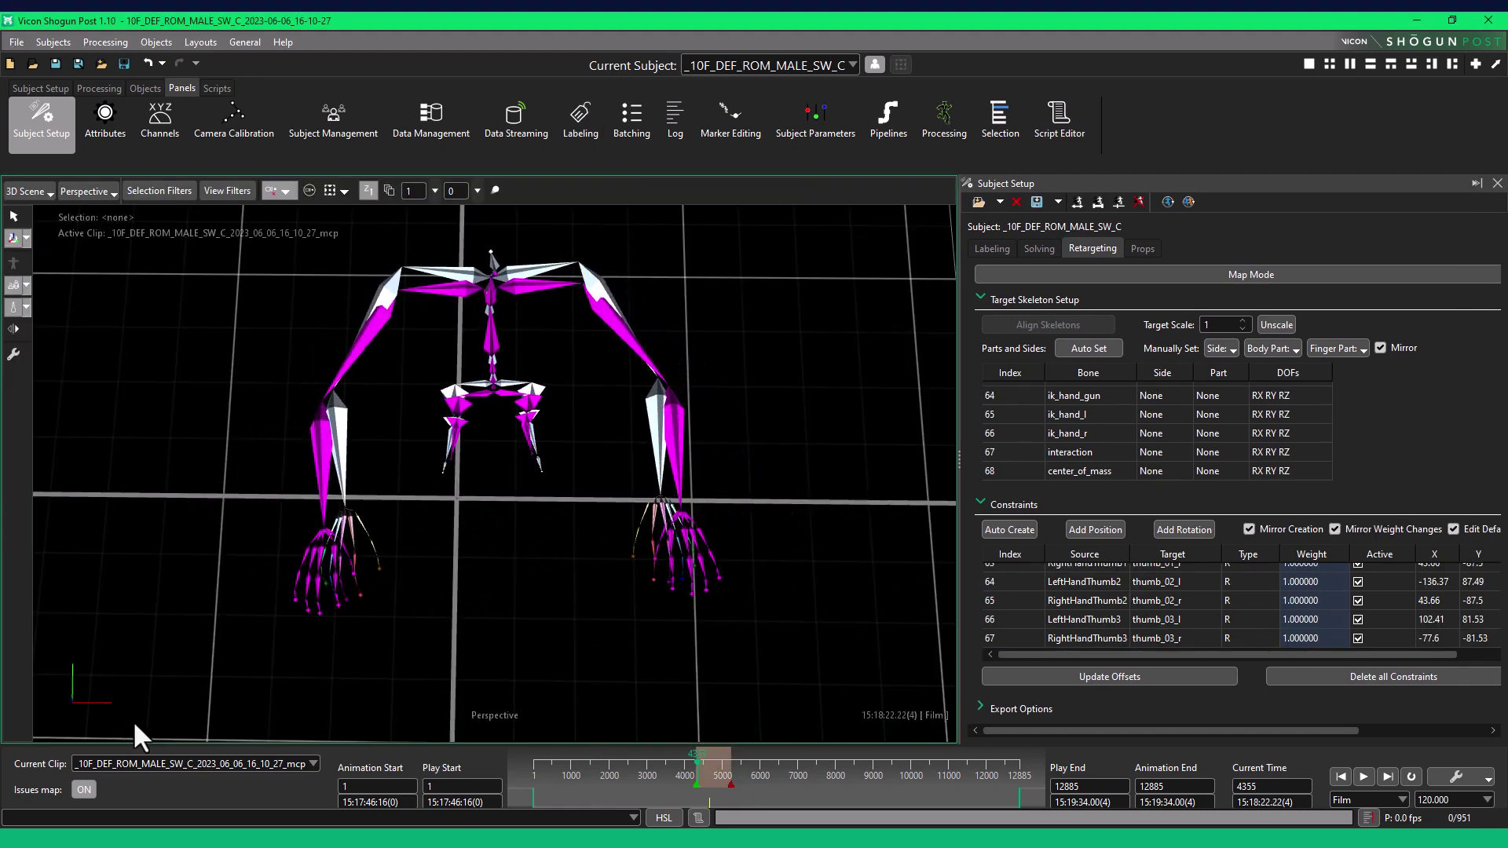
In Map Mode set pelvis target scale 1.01, update offsets, rerun the retarget and save the setup
click(1178, 274)
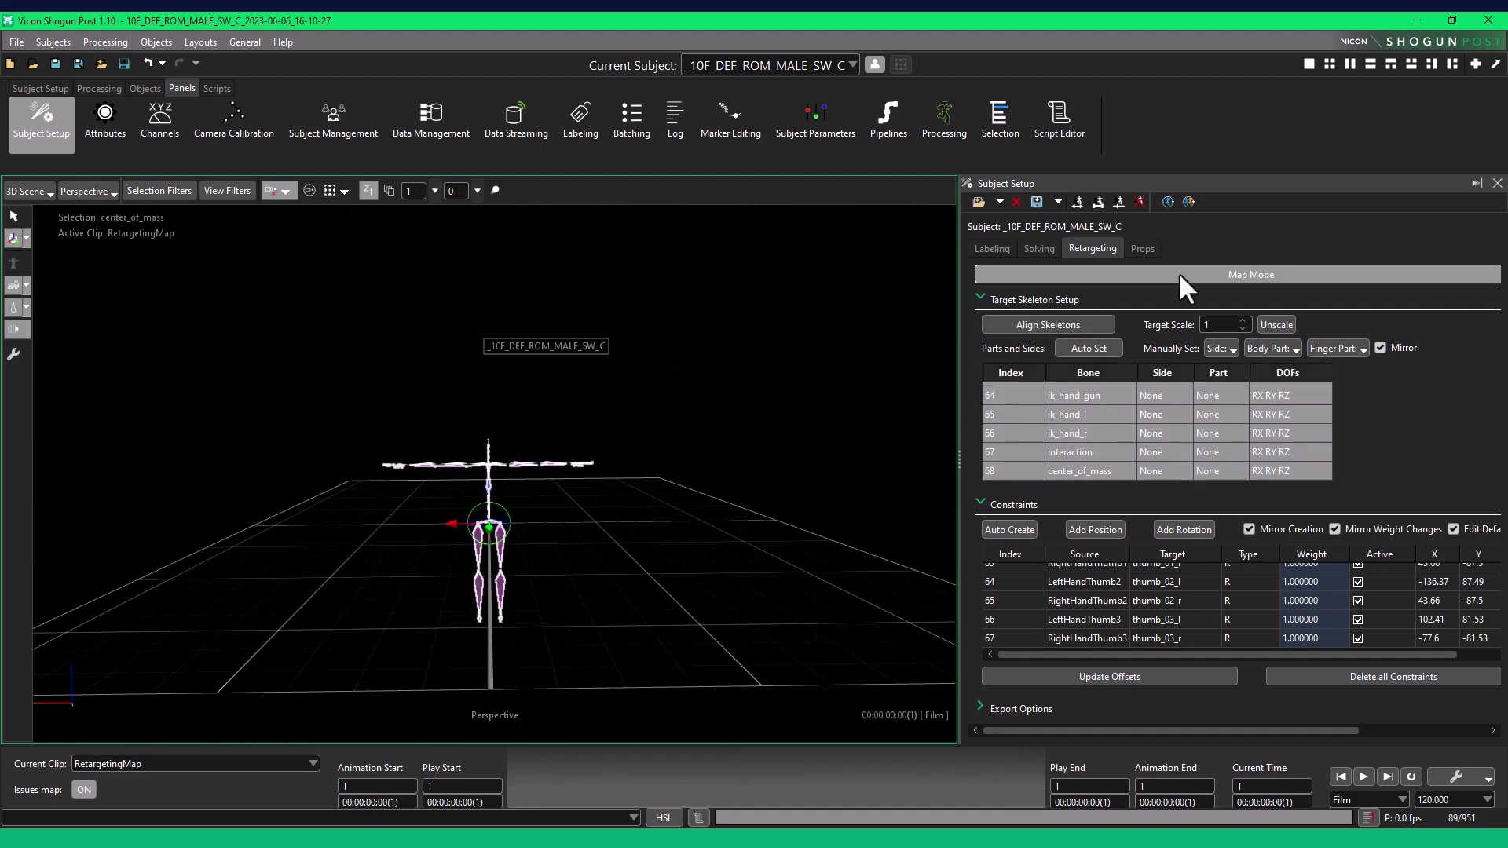
drag(960, 446, 528, 586)
click(448, 501)
click(935, 678)
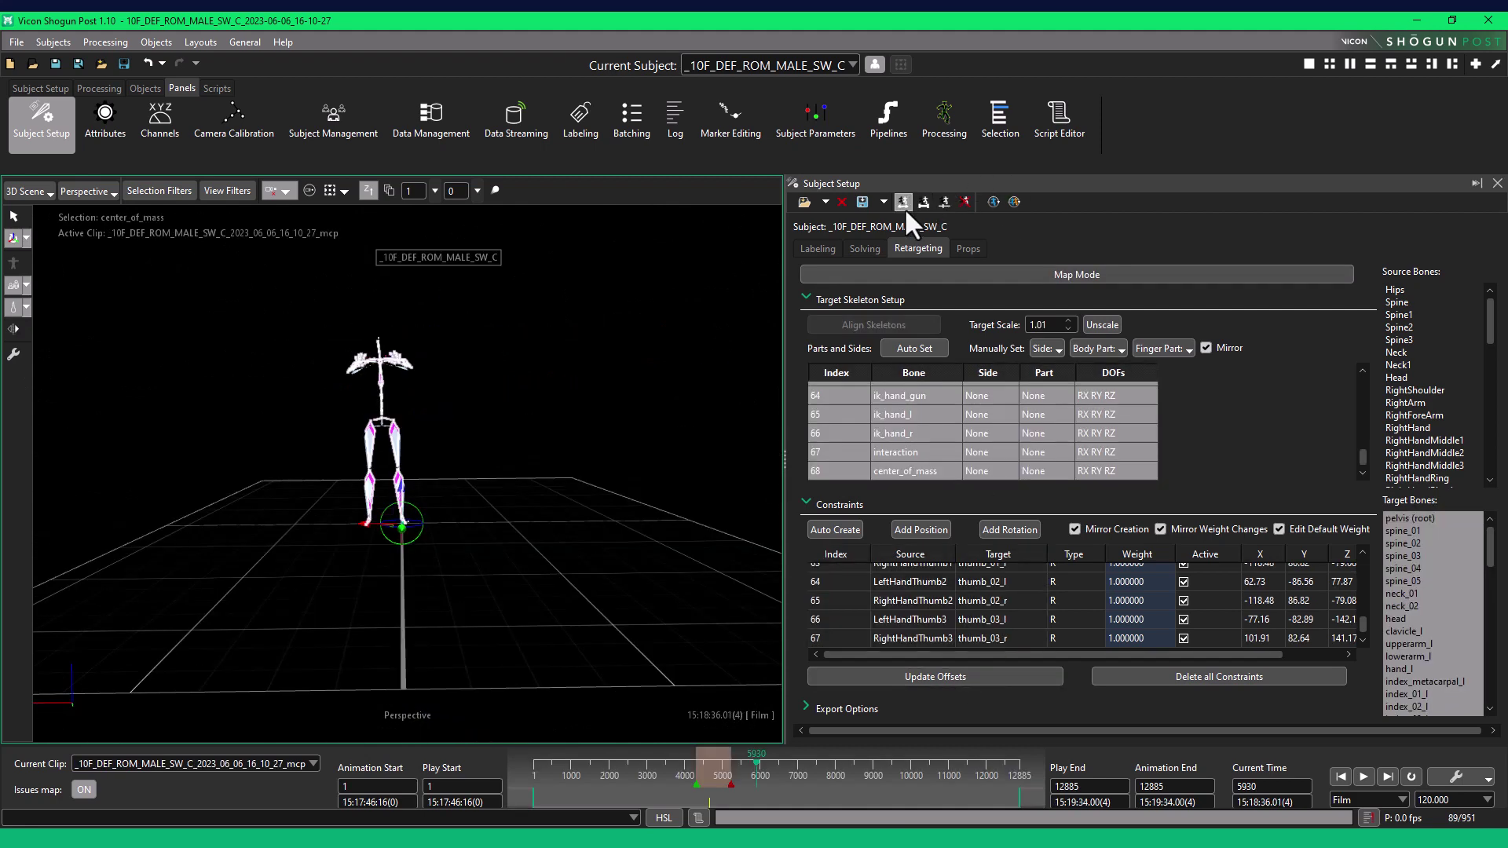
click(904, 206)
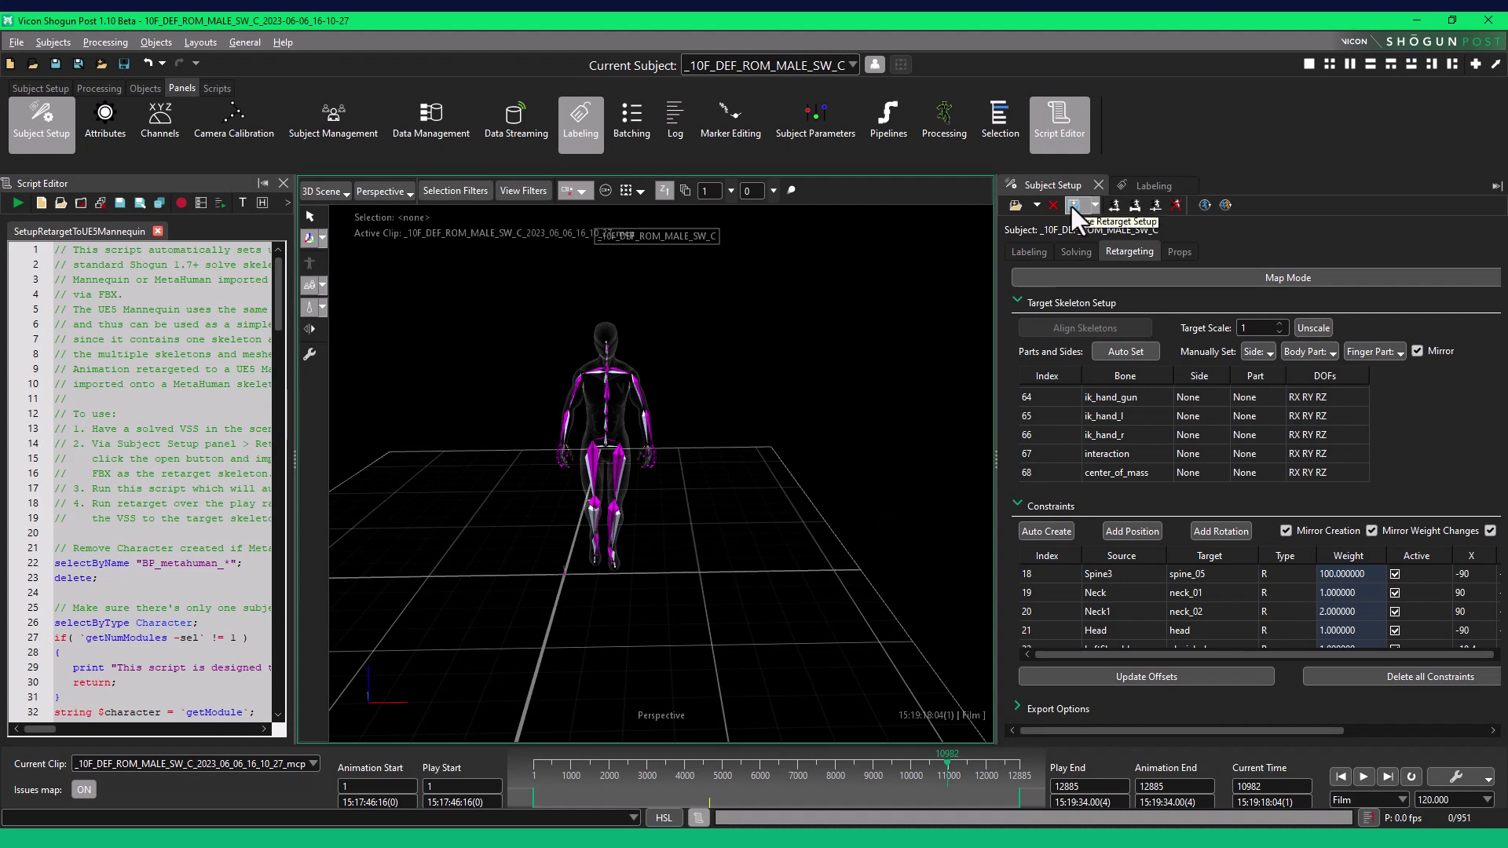
click(1072, 205)
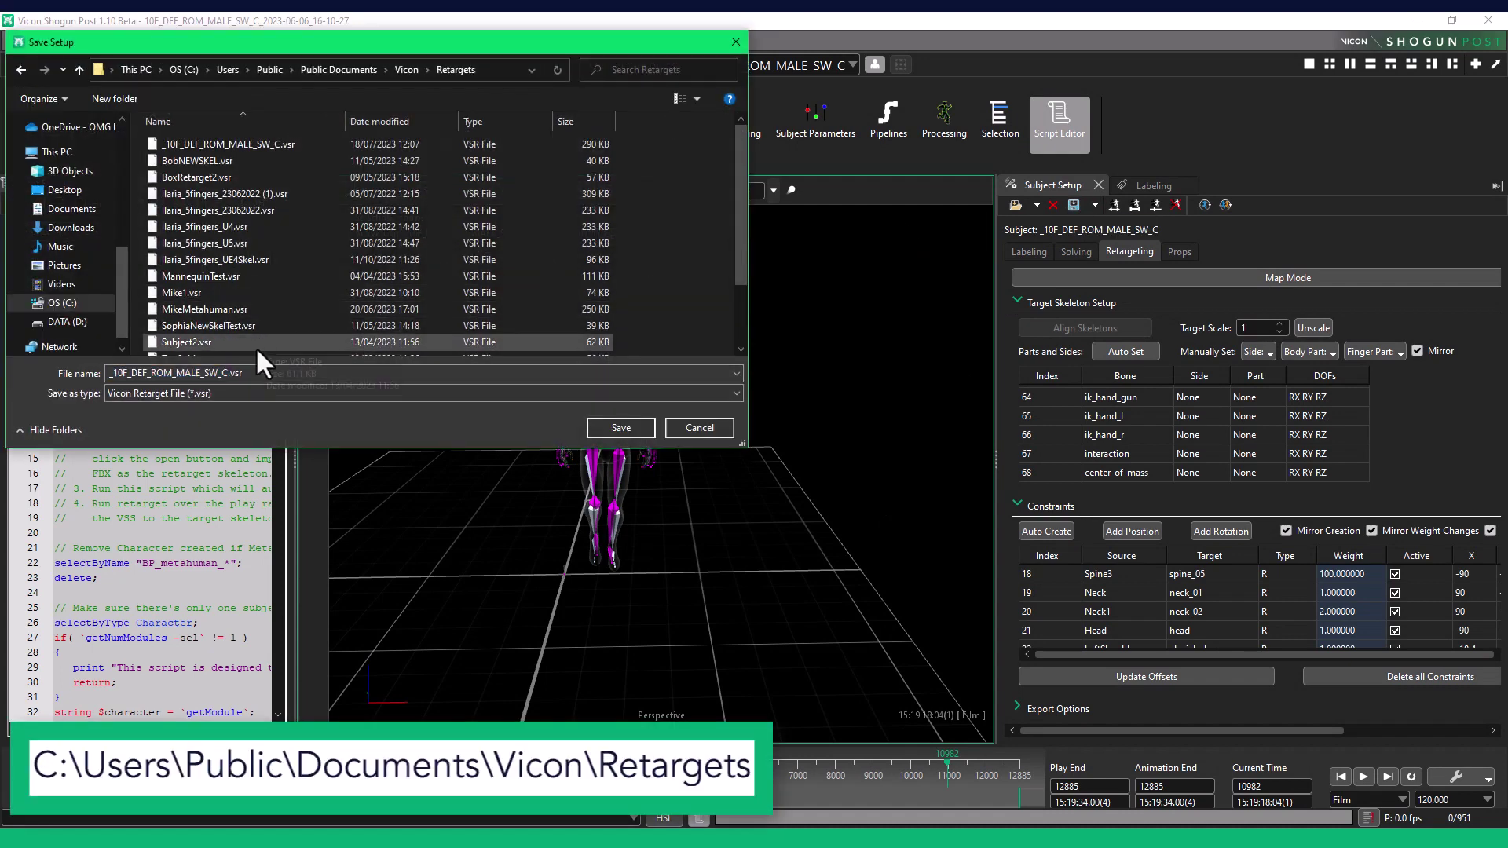
click(232, 372)
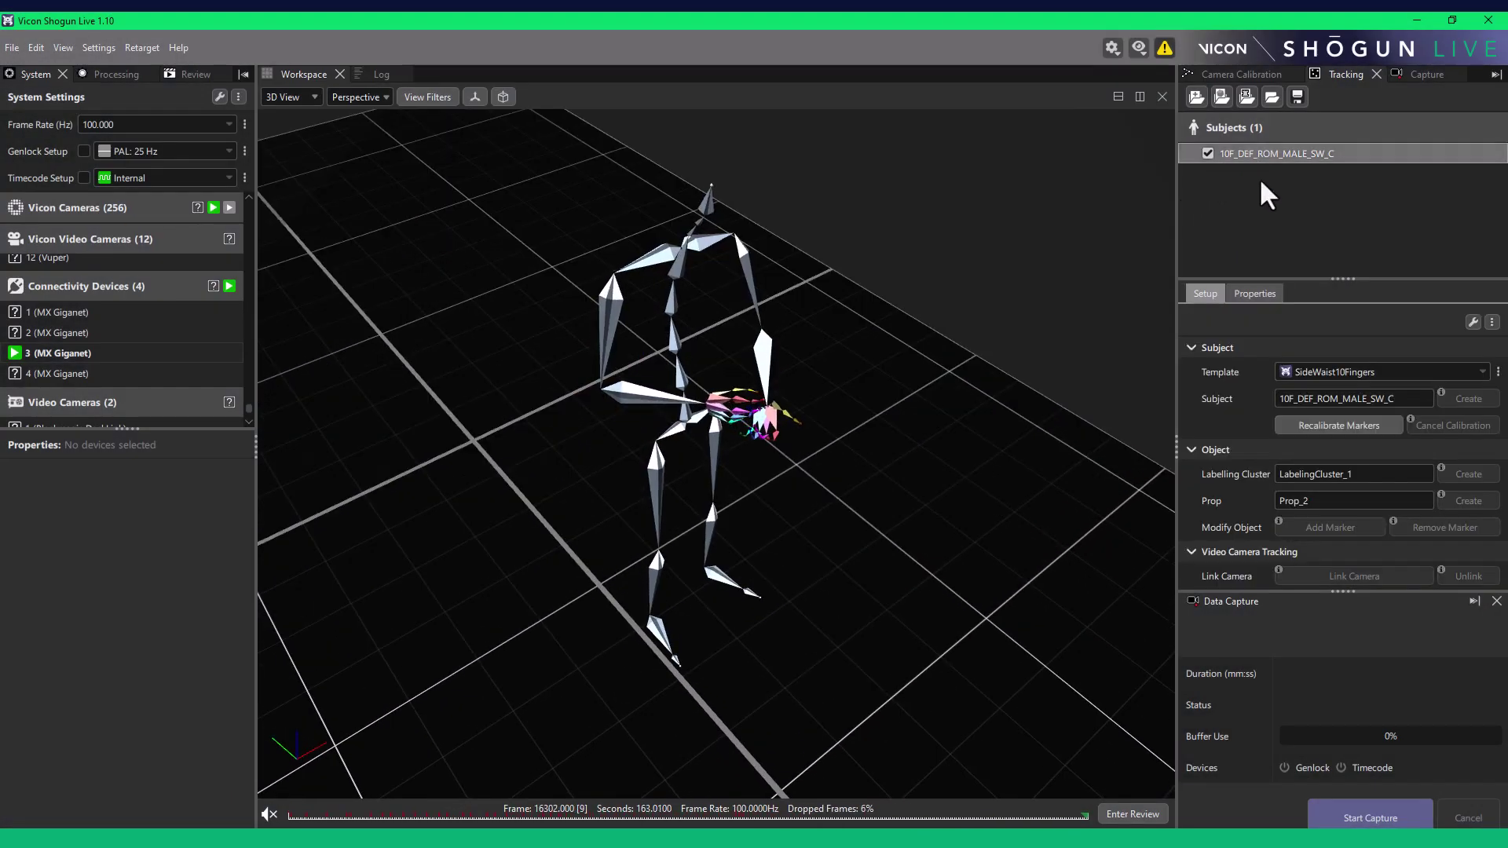
Choose _10F_DEF_ROM_MALE_SW_C_Hand in the subject's Properties Retarget dropdown
click(1249, 292)
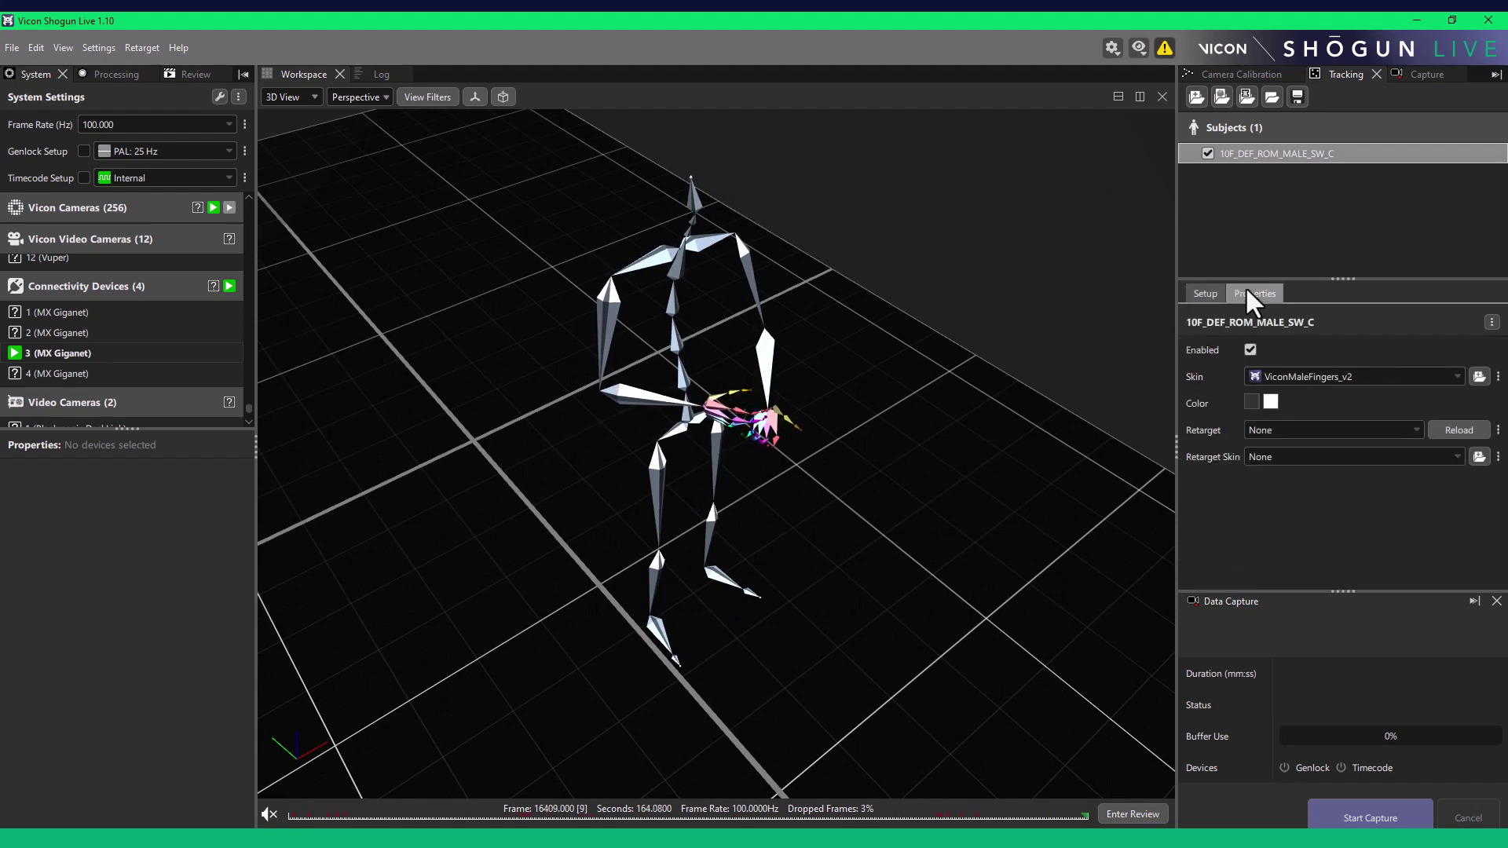
click(1323, 430)
scroll(1322, 337, down, 5)
click(1318, 397)
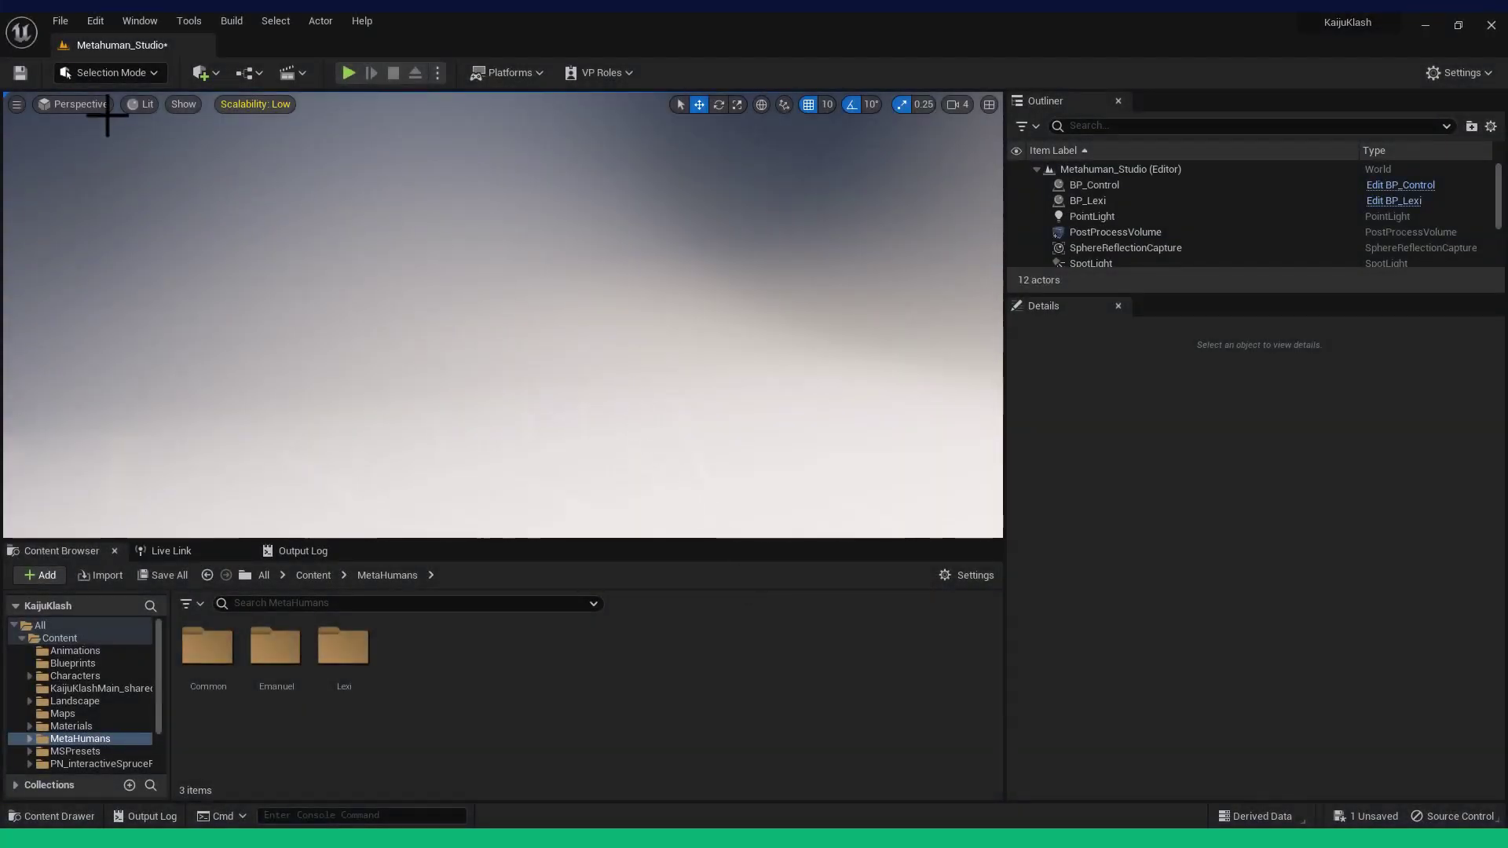
Check the Vicon Live Link plugin under Mocap in the Plugins manager
click(86, 22)
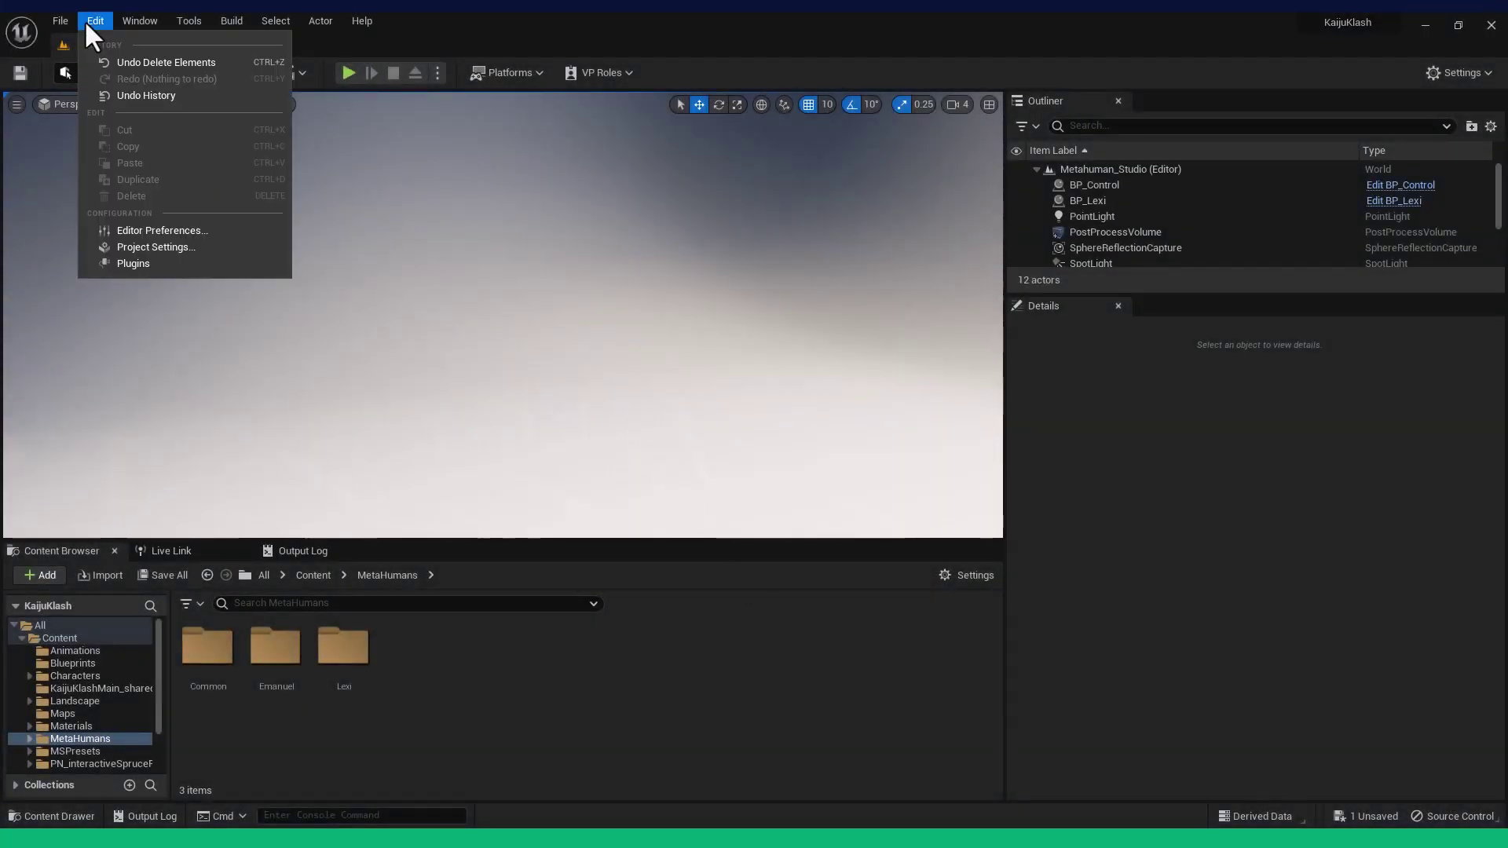
click(123, 261)
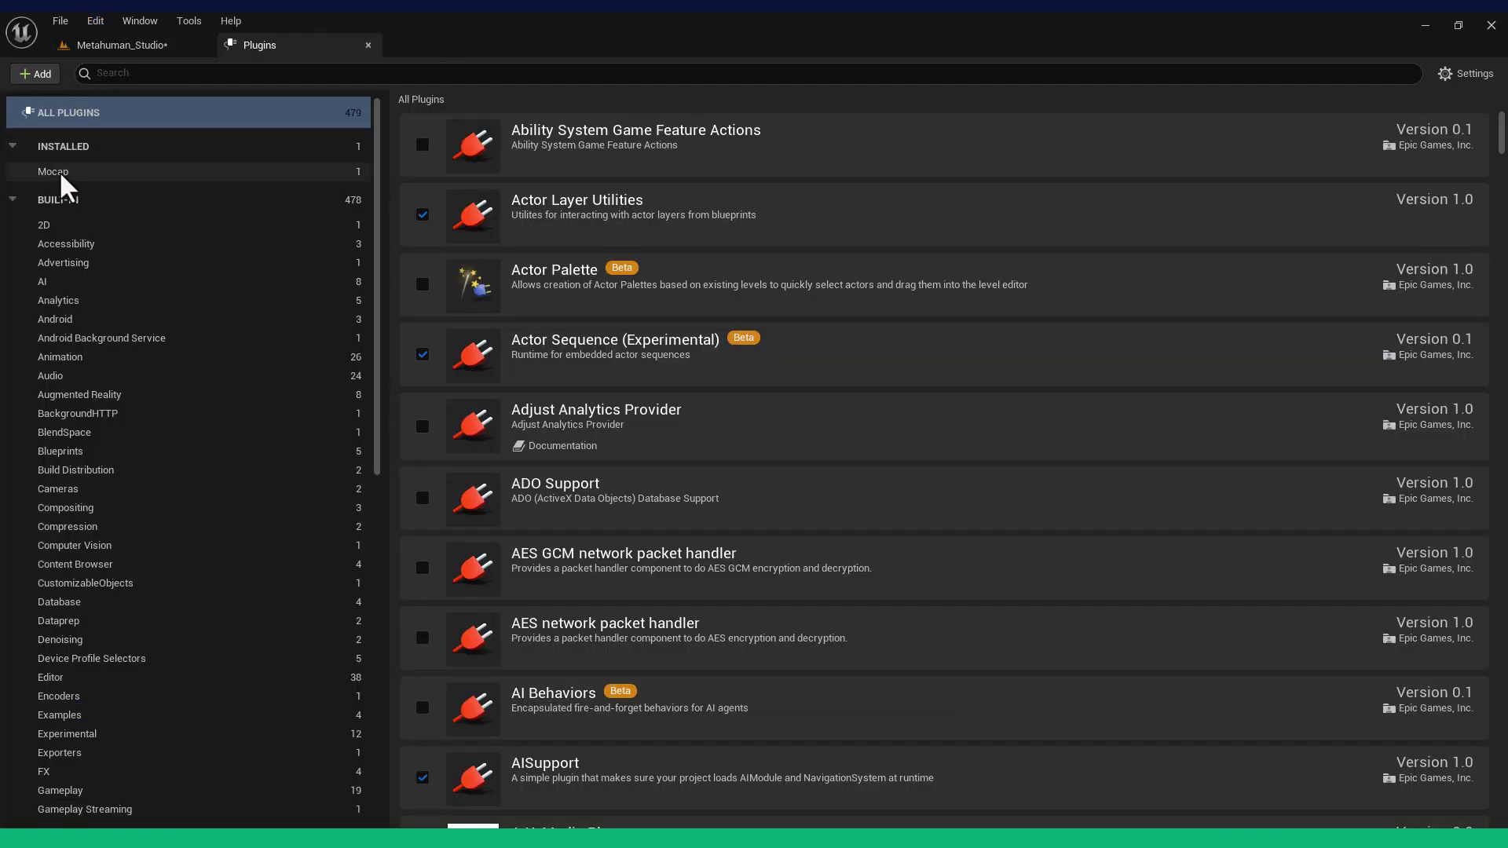
click(55, 170)
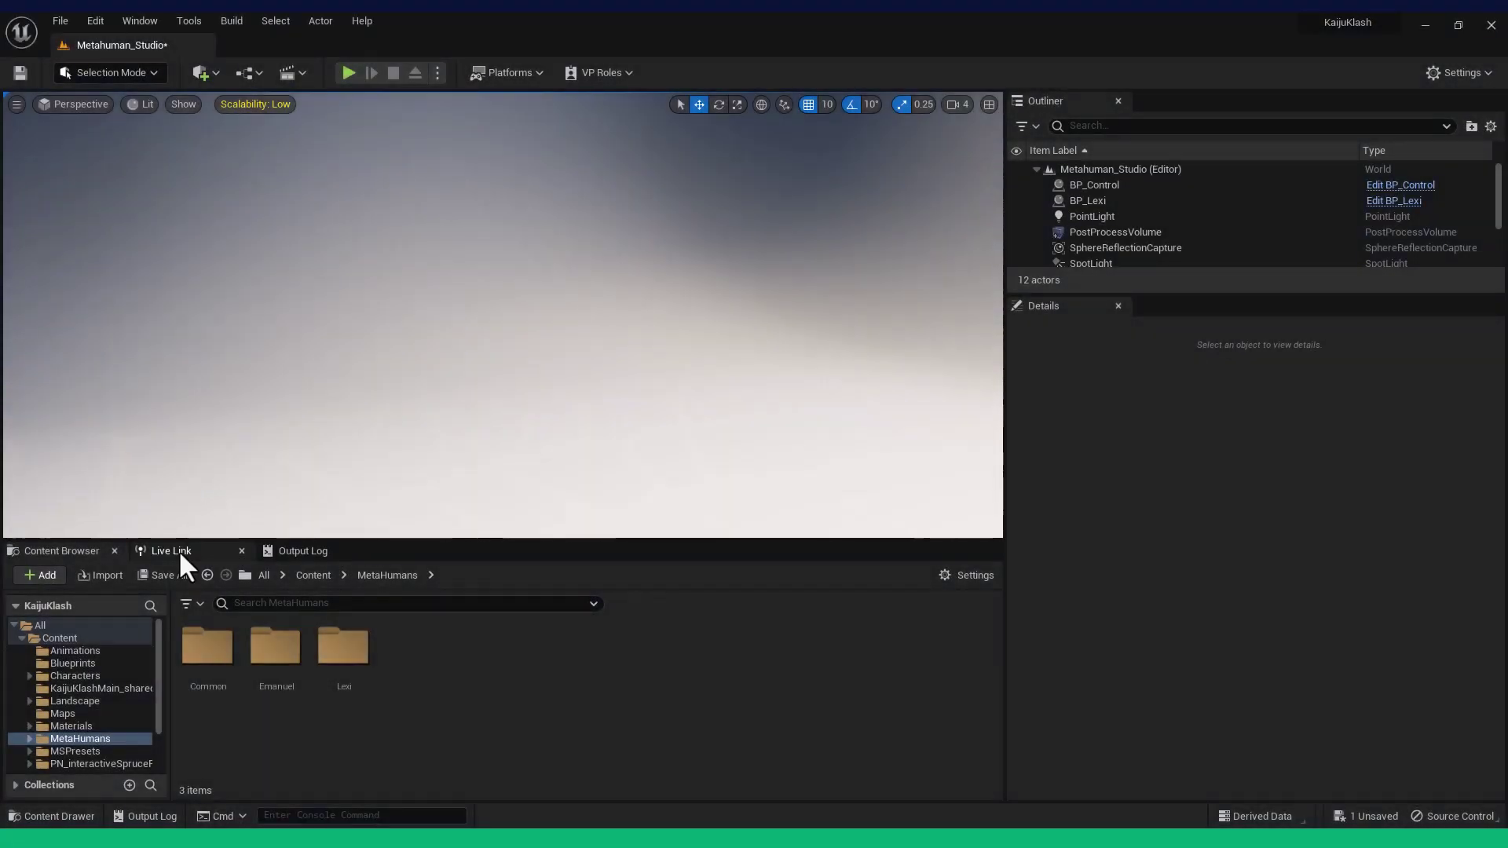
Add a Vicon Data Stream Live Link source at localhost
click(178, 550)
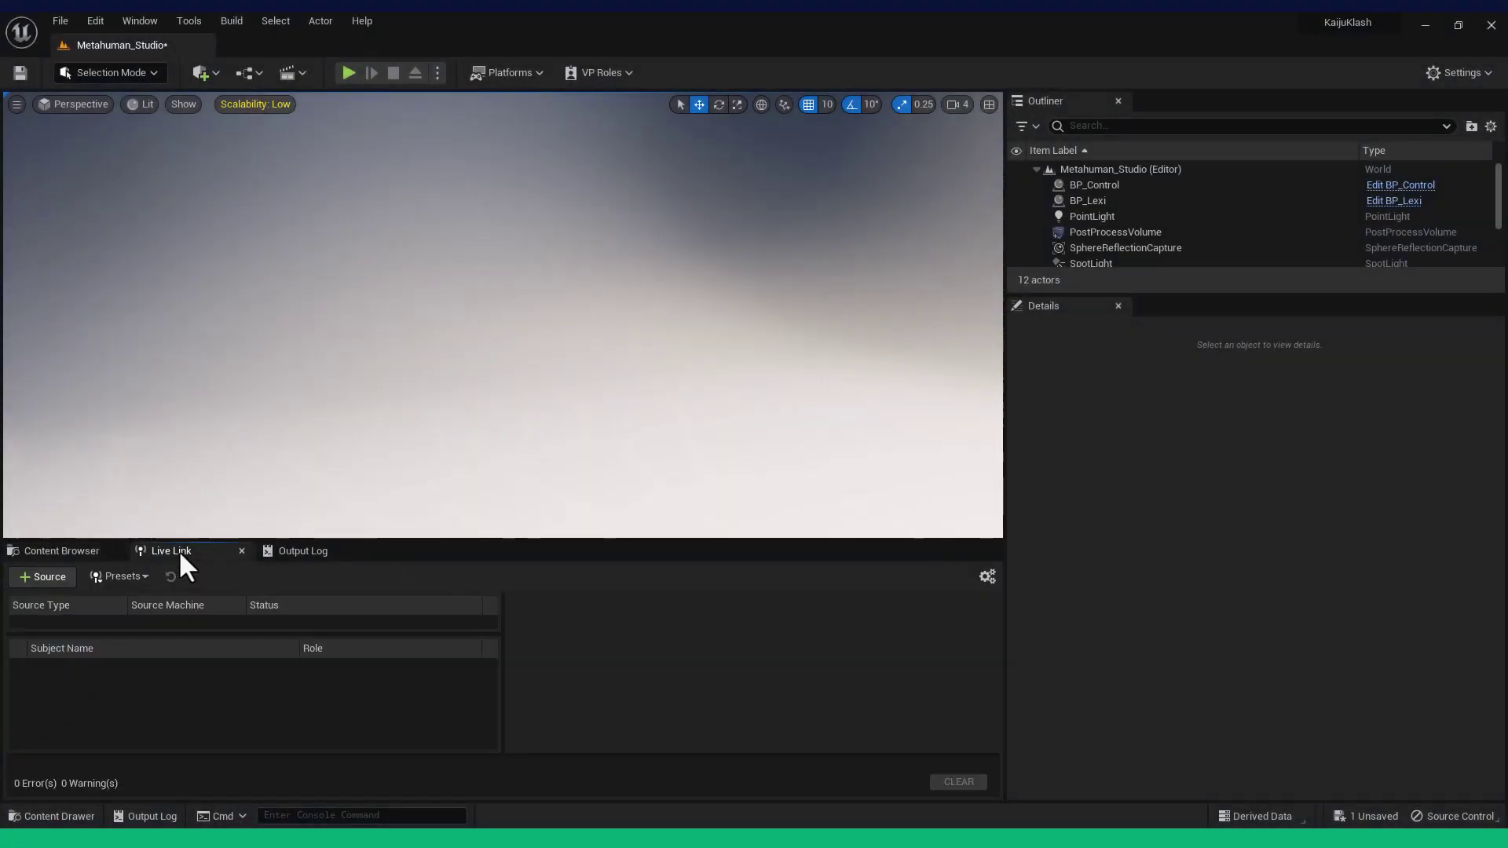
click(61, 577)
mouse_move(97, 638)
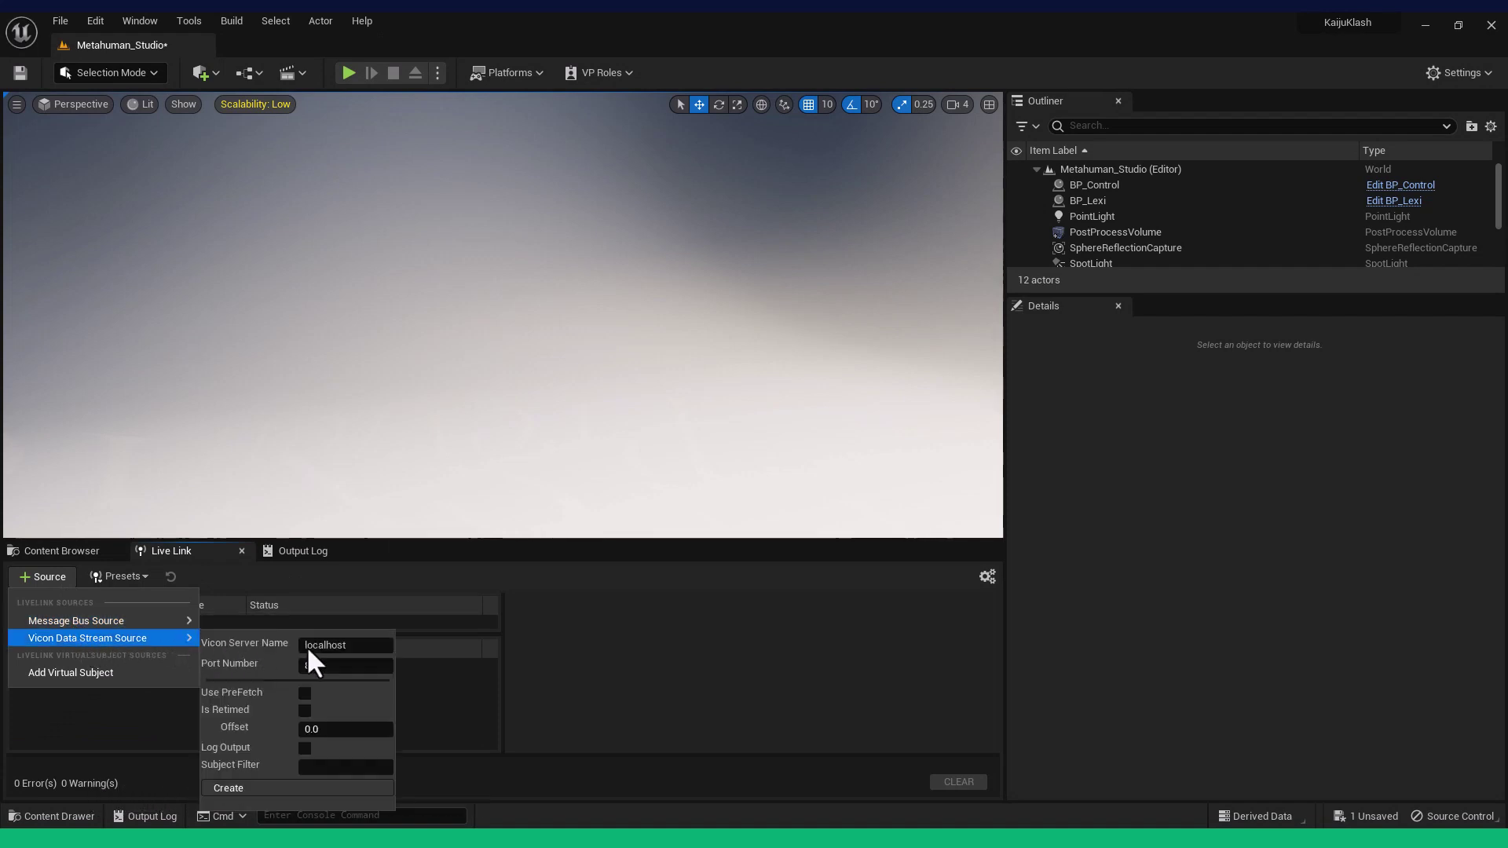
click(280, 789)
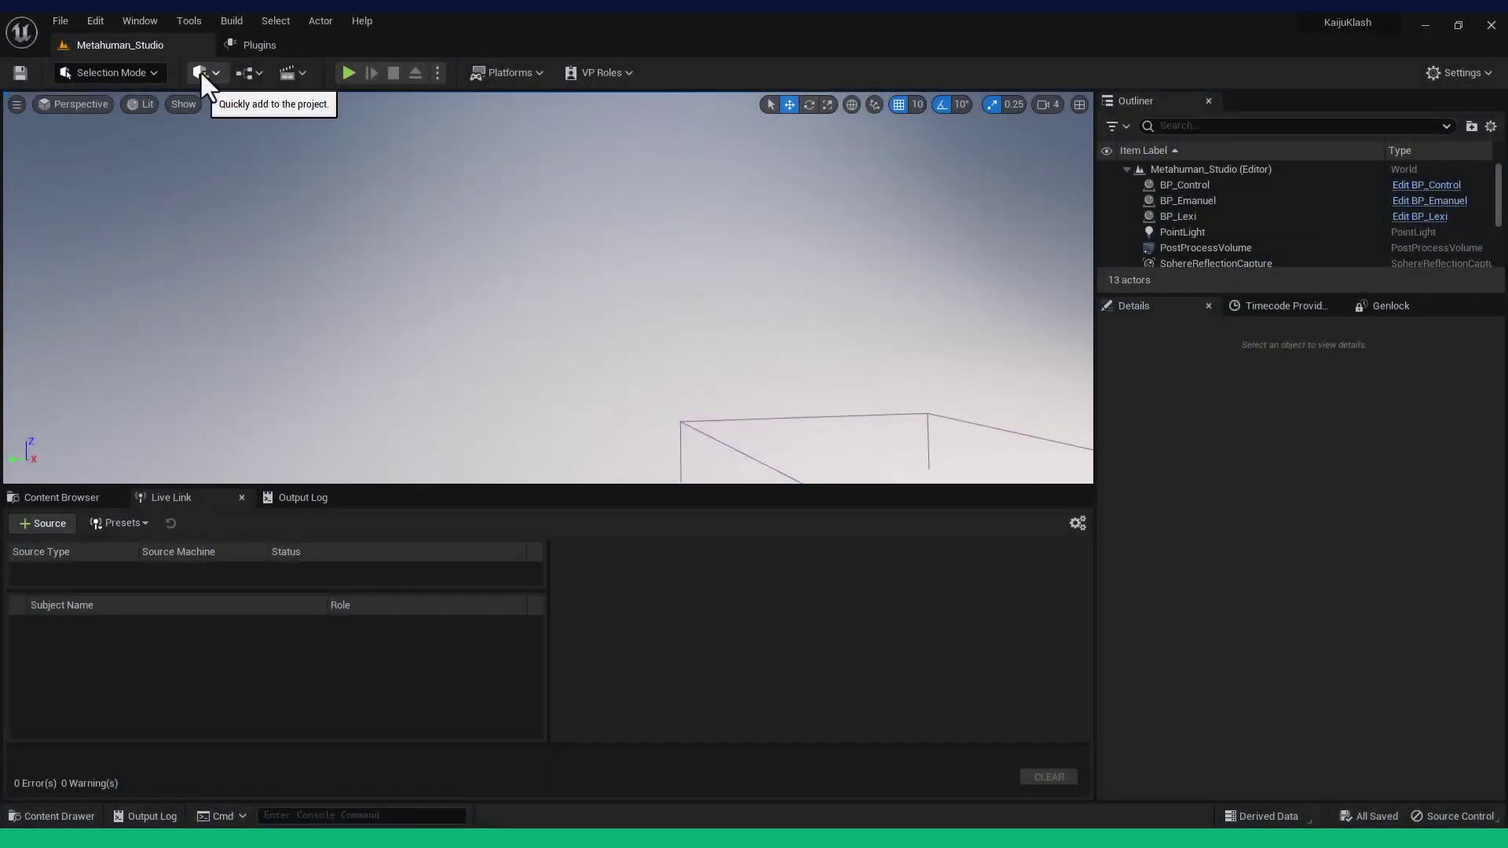
Launch Quixel Bridge from Quickly Add, then download the Ada preset from MetaHumans and add it
click(201, 74)
click(266, 132)
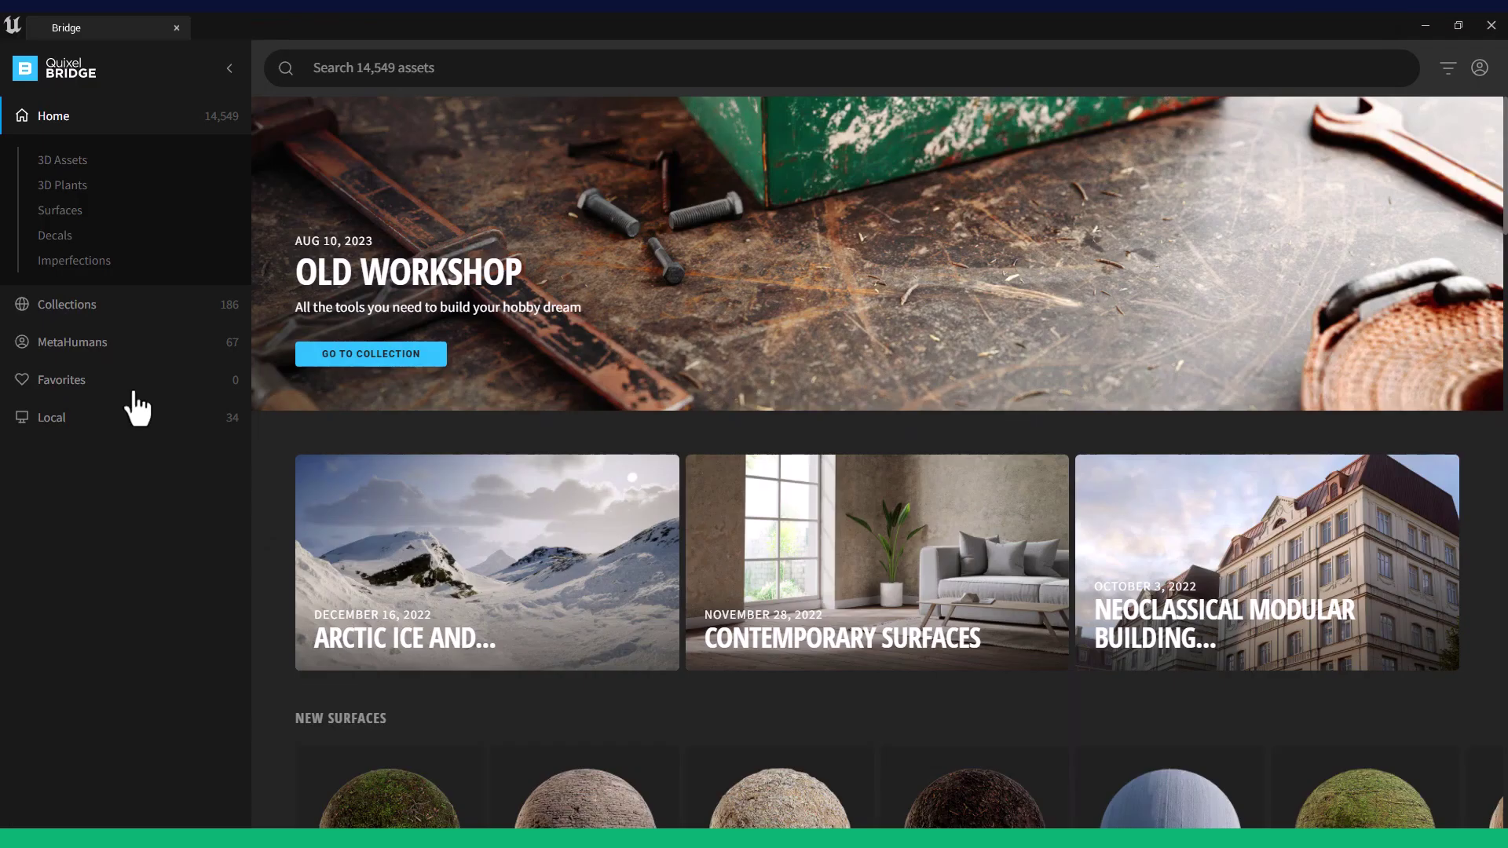
click(70, 350)
click(371, 497)
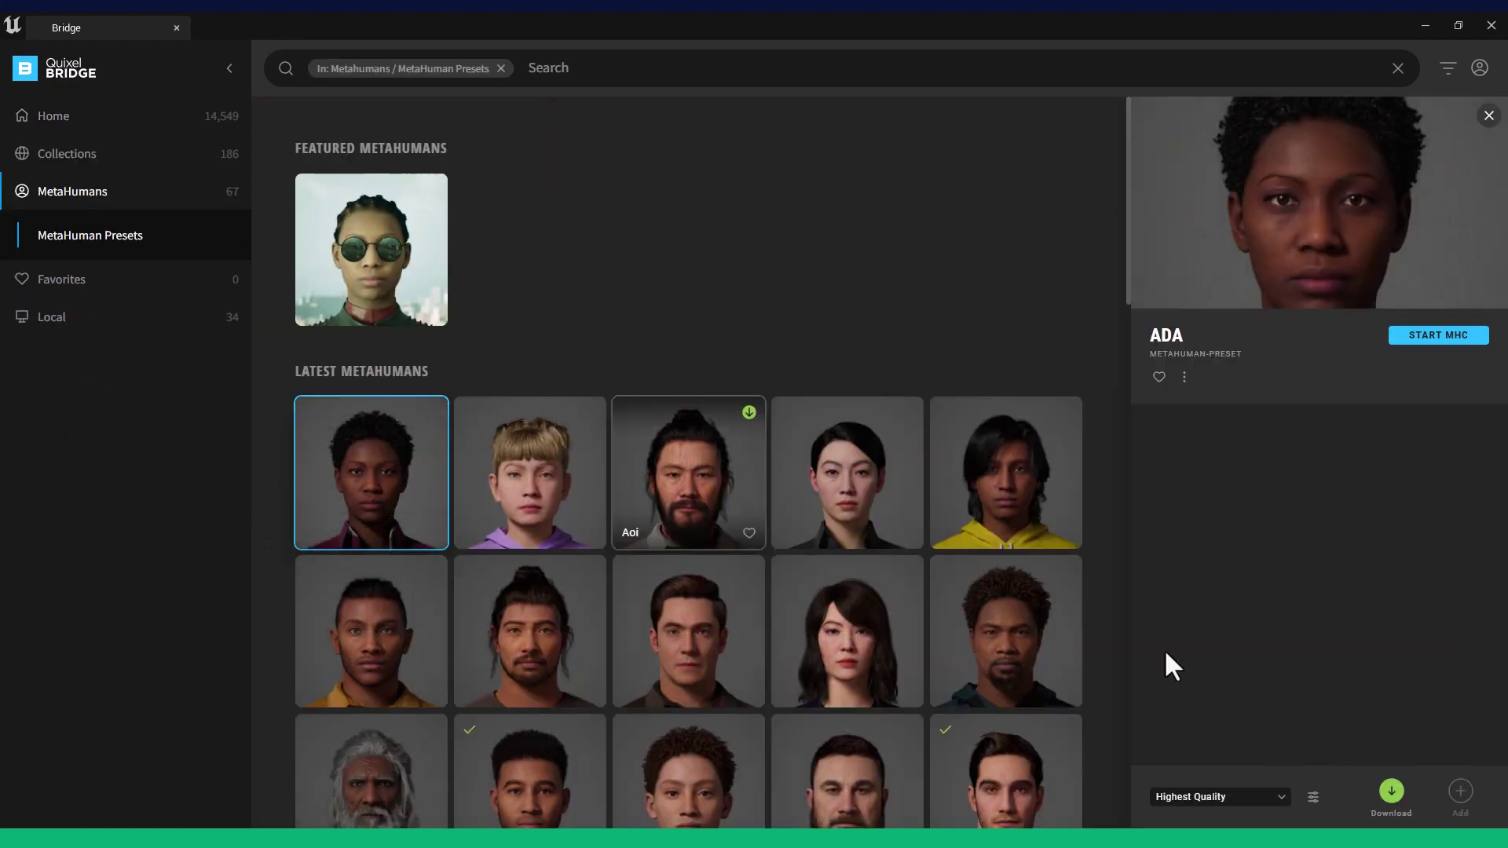
click(1392, 792)
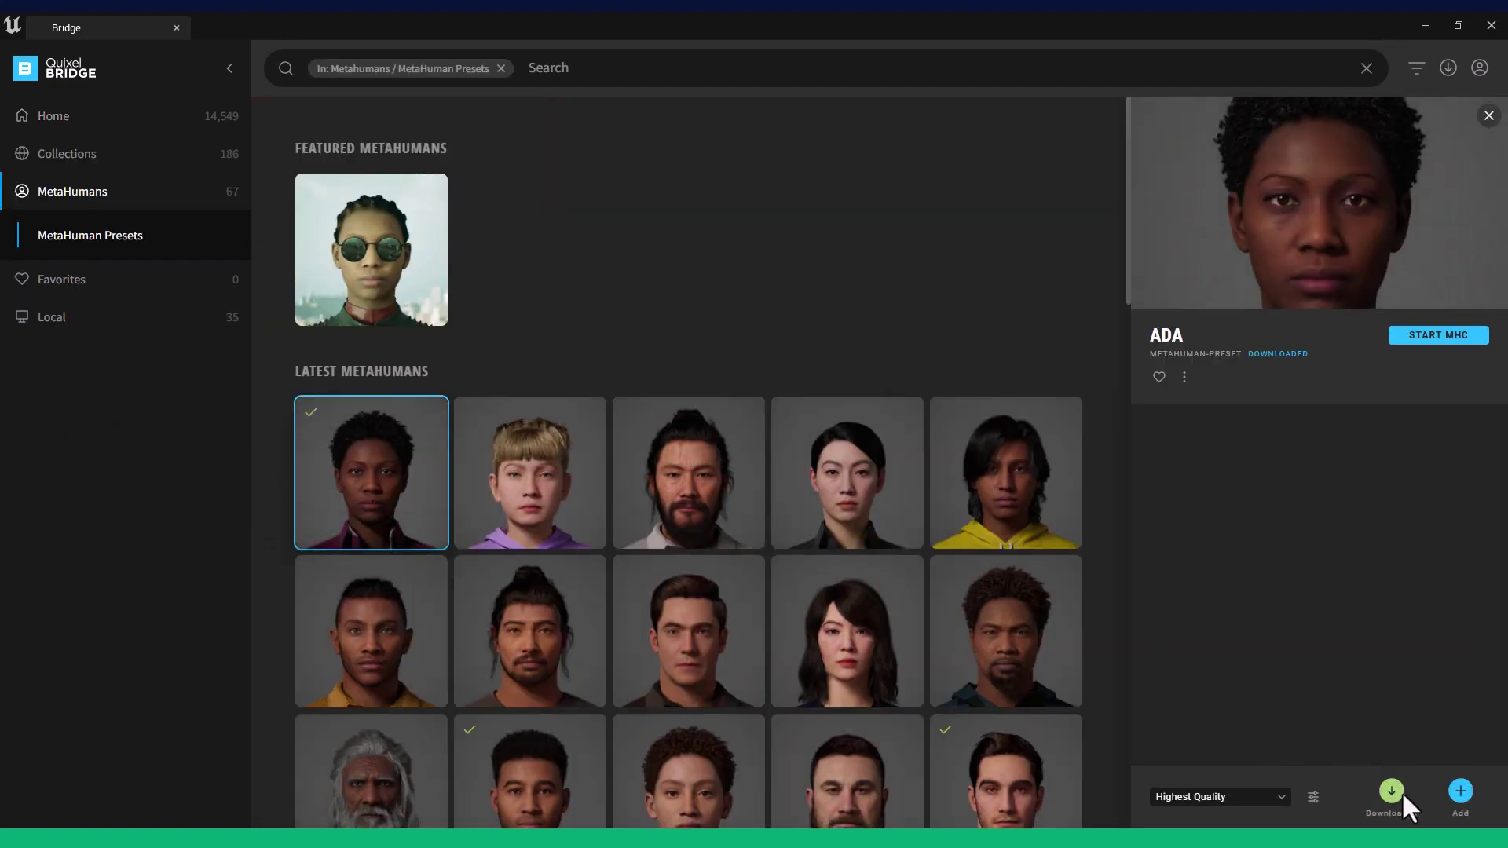
click(1460, 792)
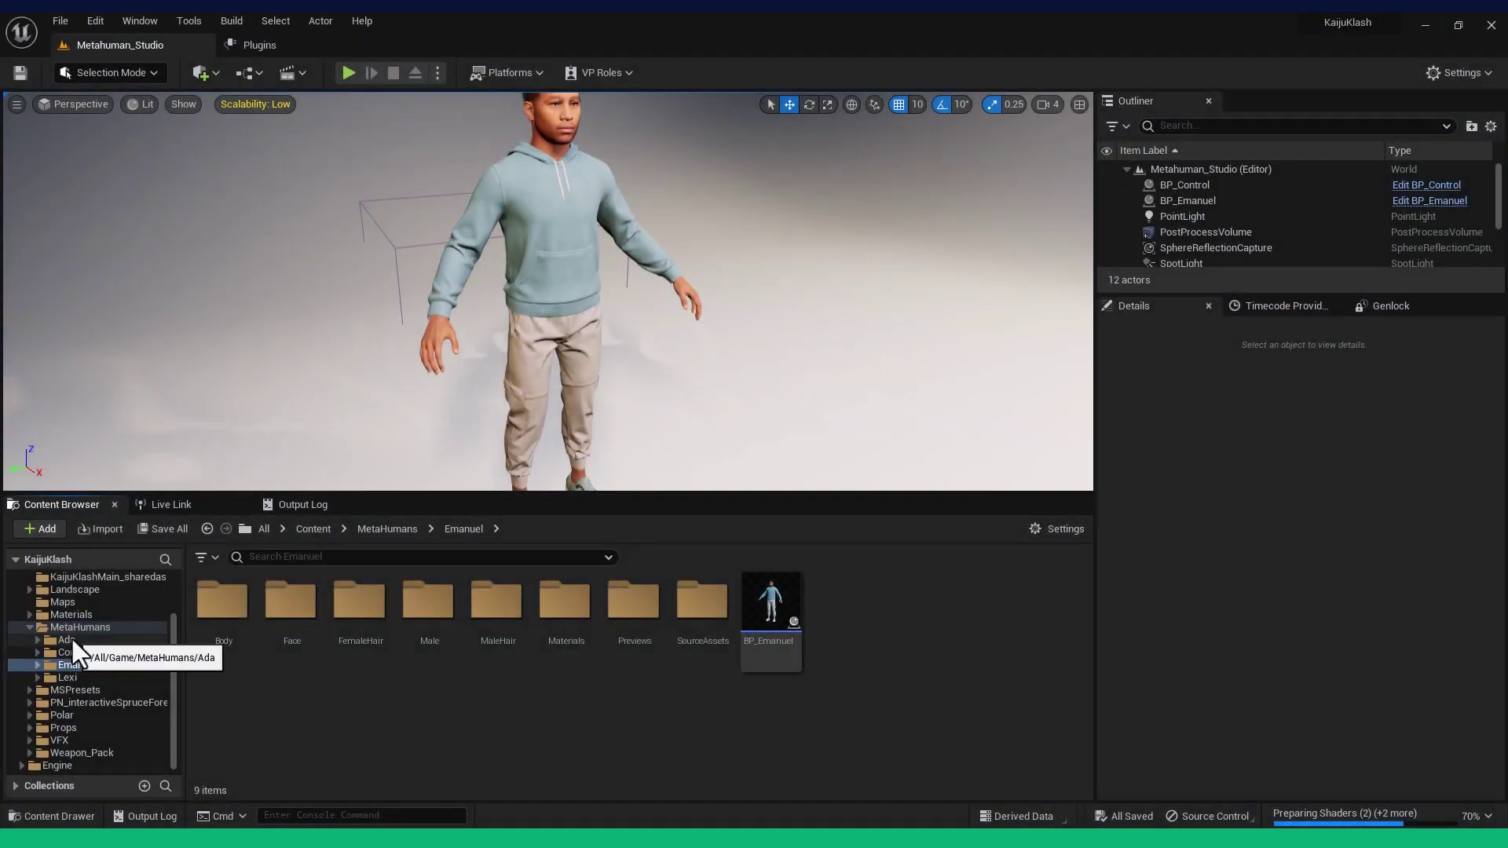
Place BP_Emanuel from the MetaHumans > Emanuel folder into the level at -250, 60, 0, rotated about -90°
click(68, 640)
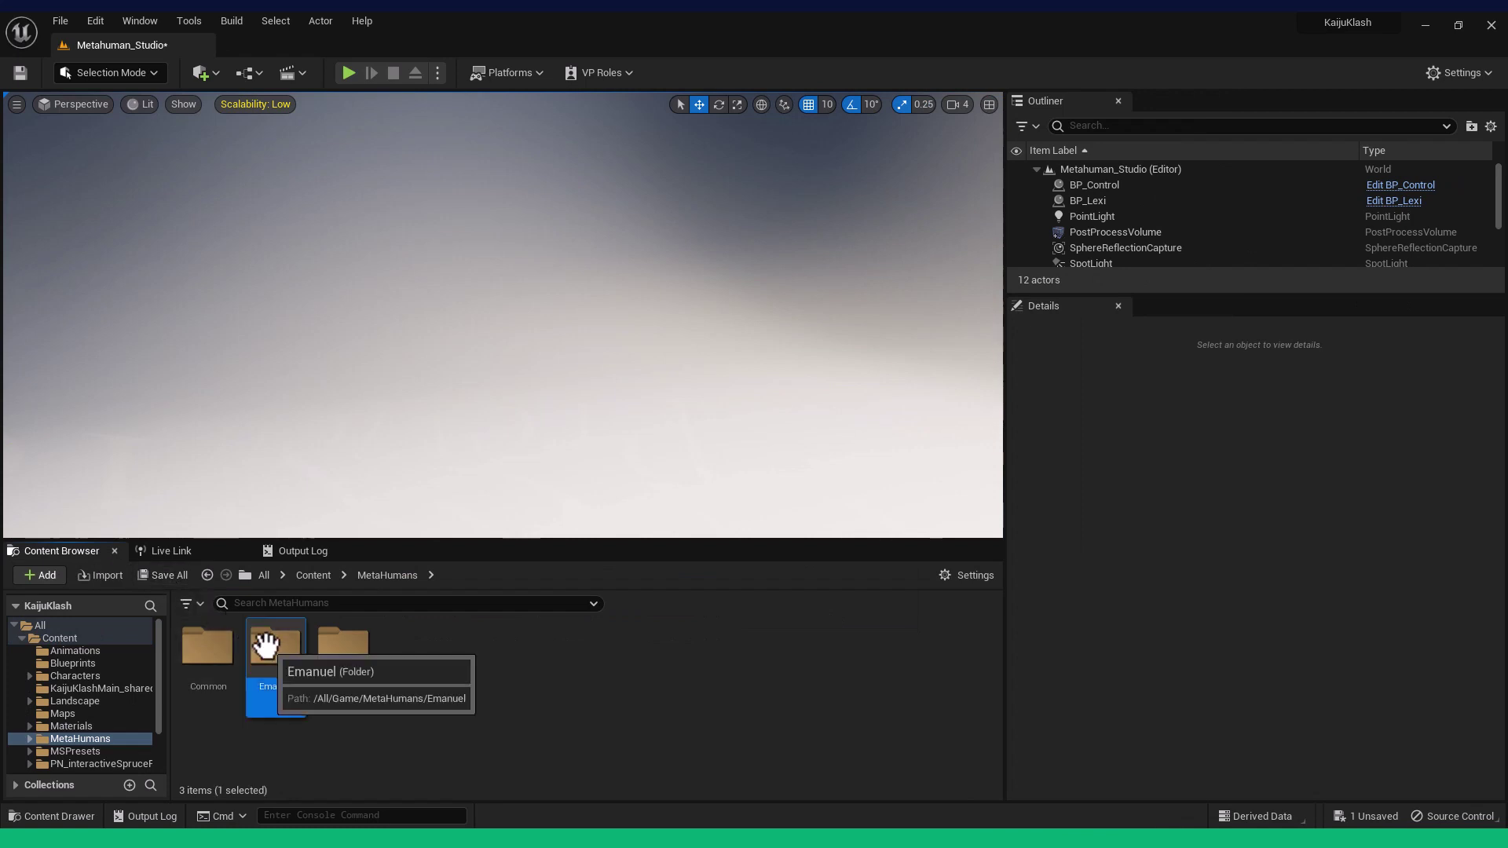
double_click(266, 646)
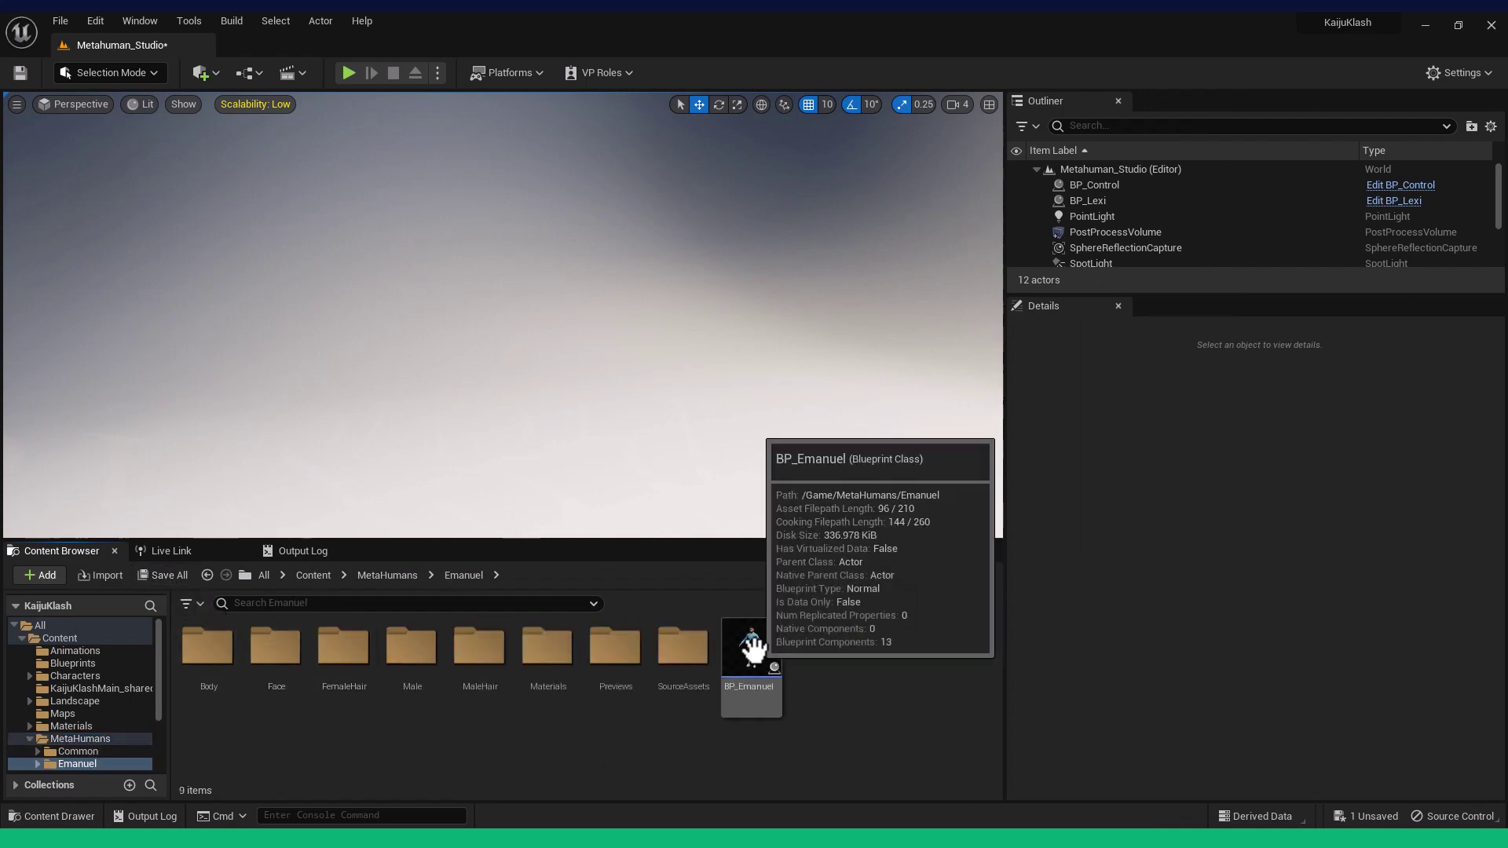
drag(753, 649, 601, 467)
key(e)
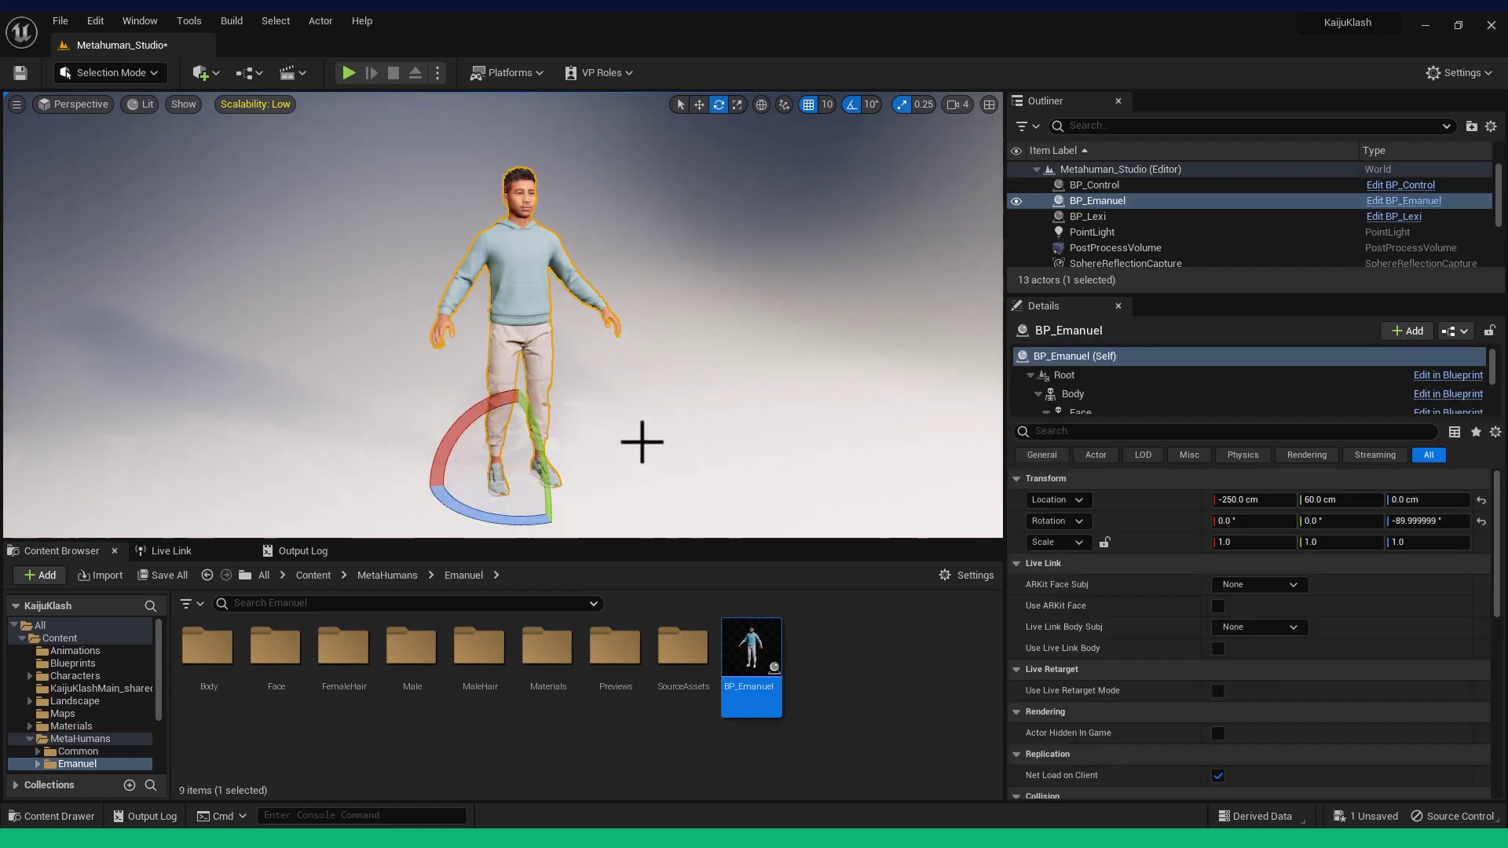
Set BP_Emanuel's Live Link Body Subj to 10F_DEF_ROM_MALE_SW_C and enable Use Live Link Body
key(f)
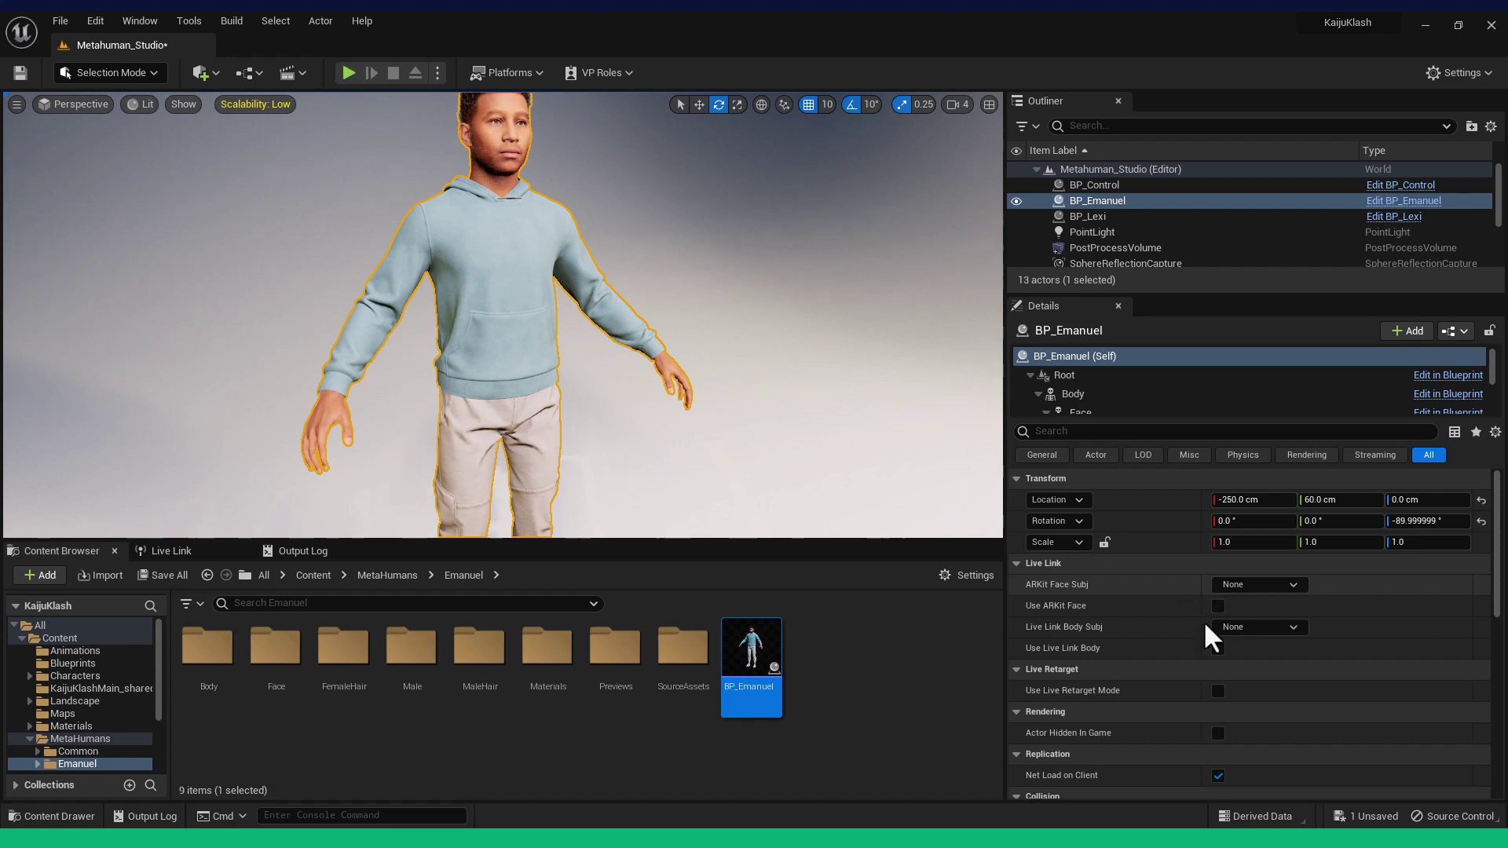
click(1297, 630)
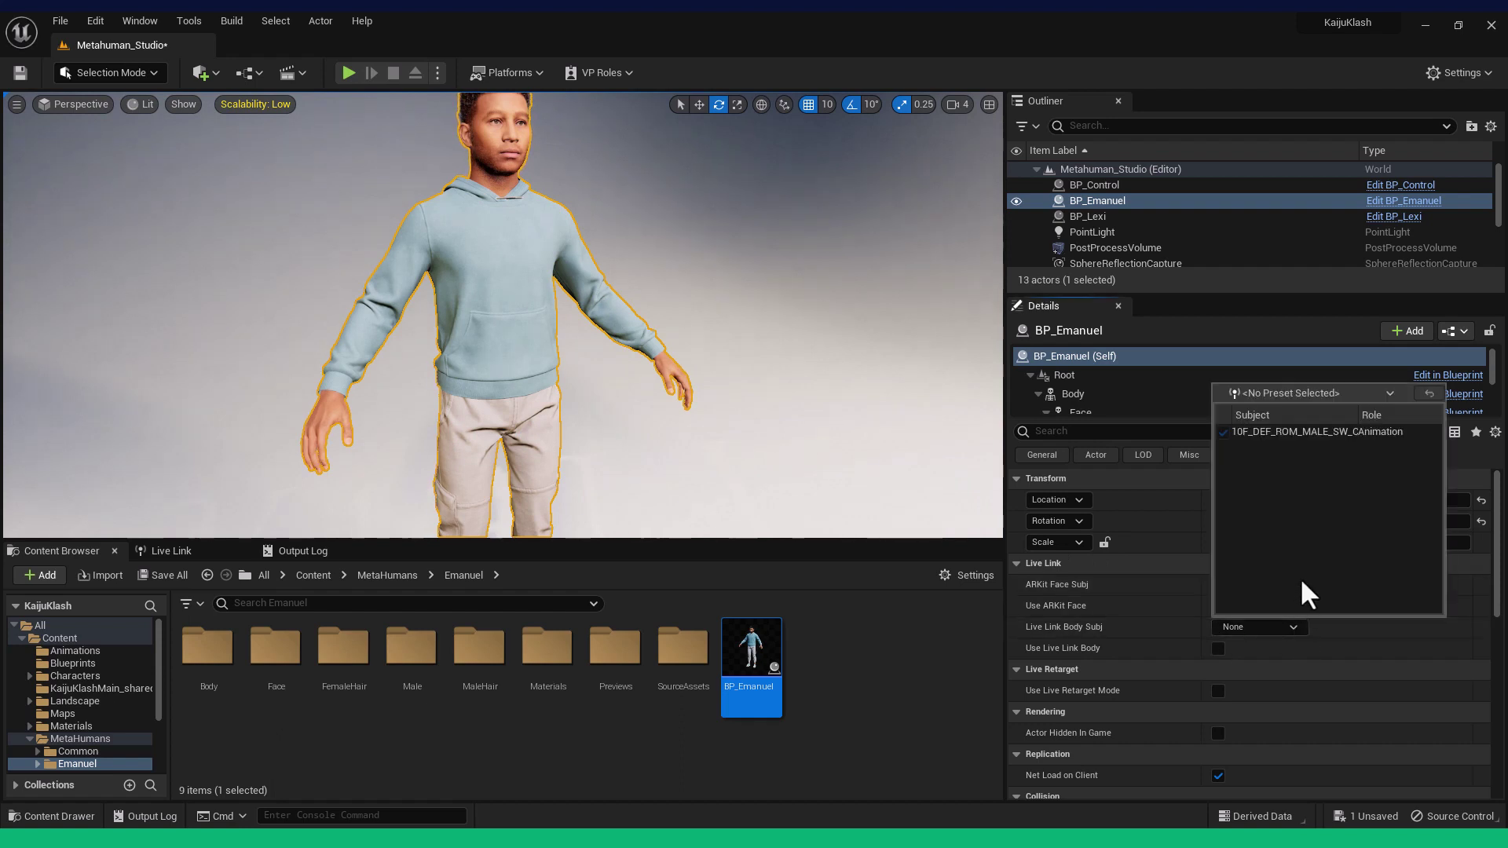
click(1318, 434)
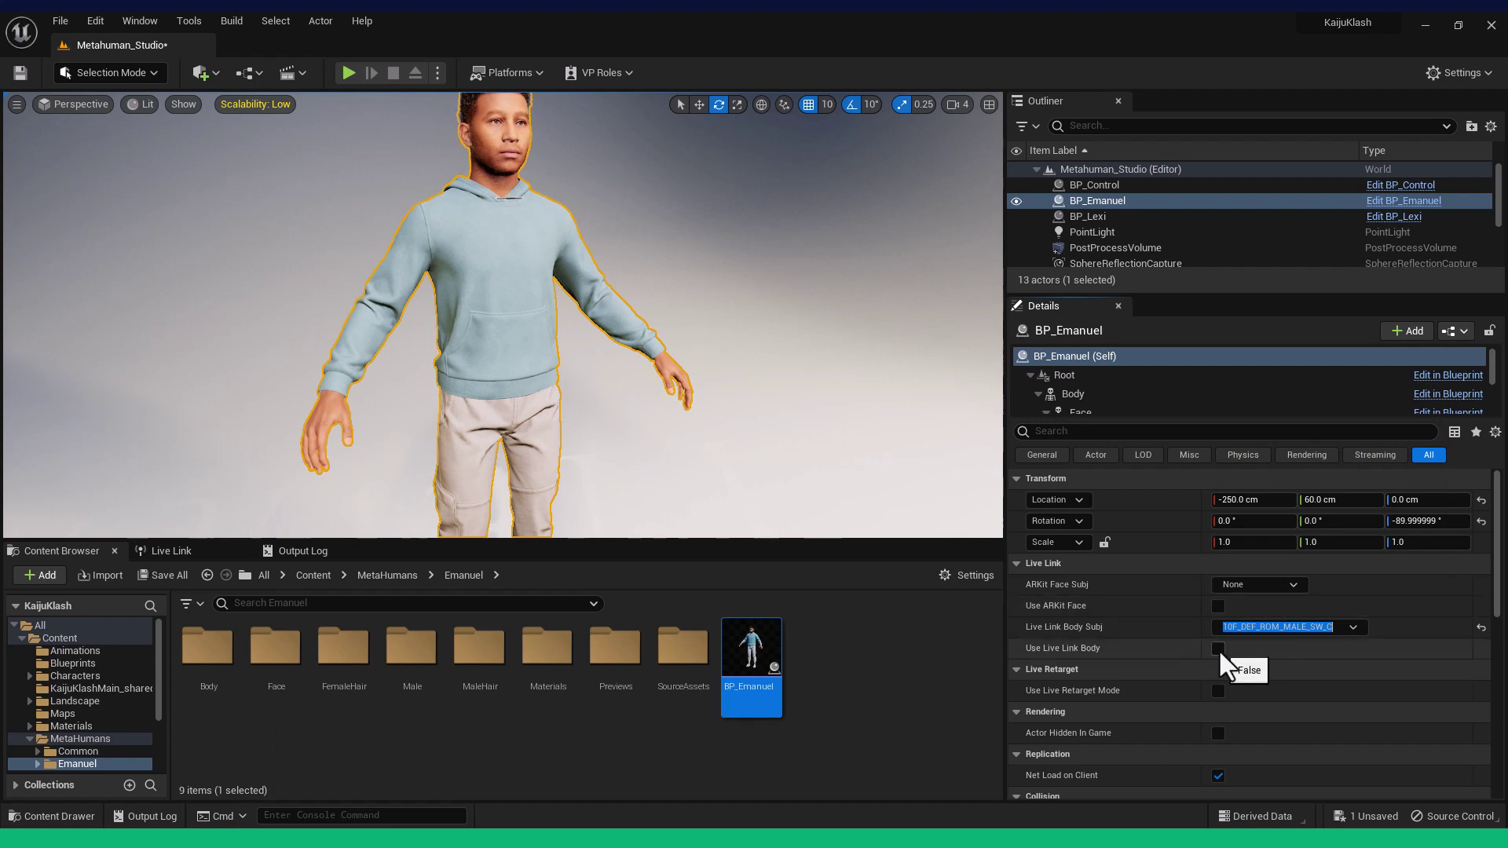
click(1219, 649)
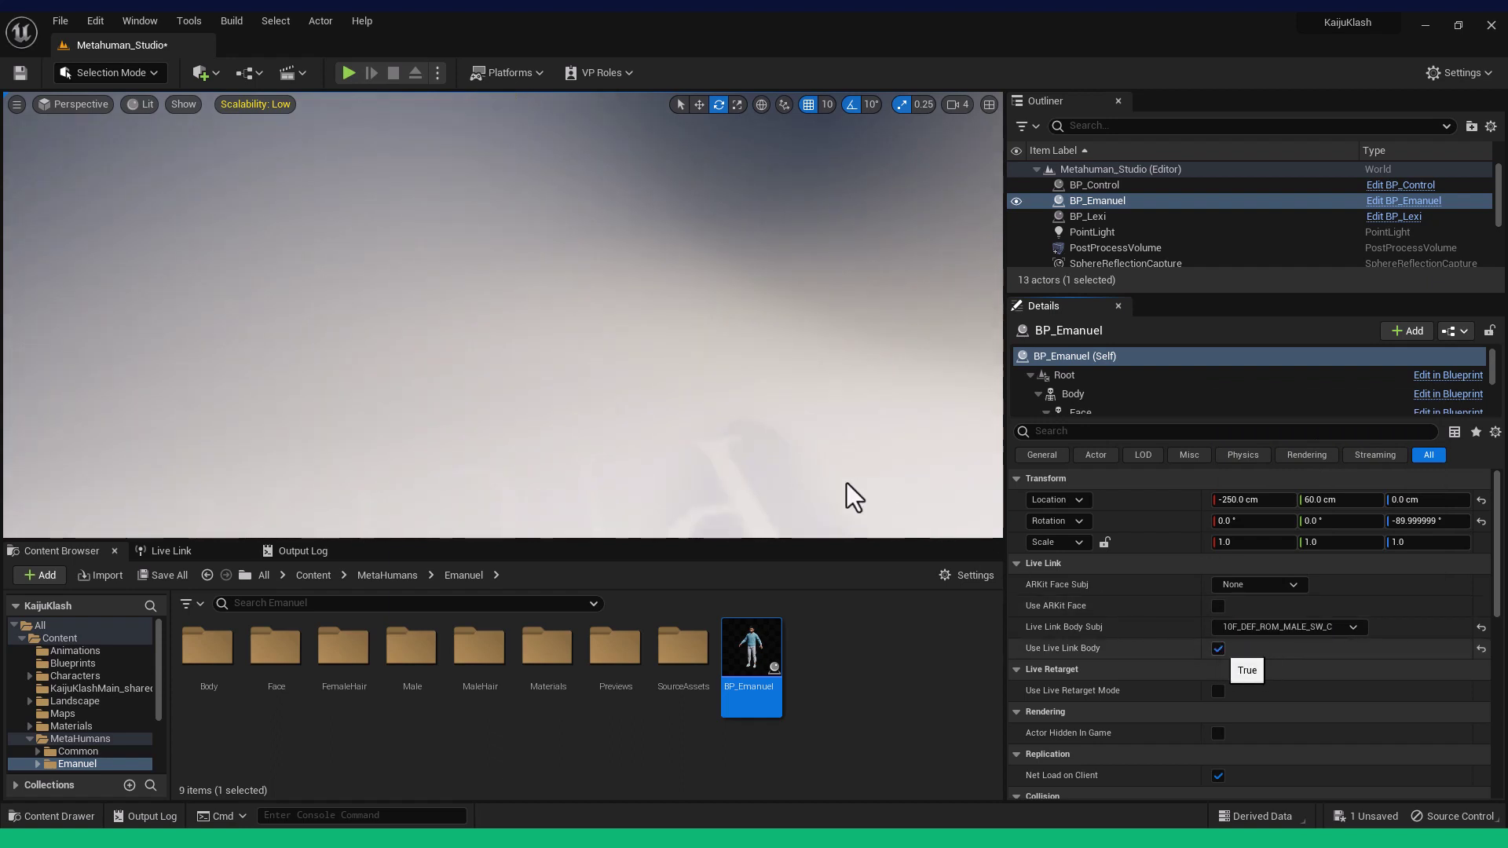
click(755, 438)
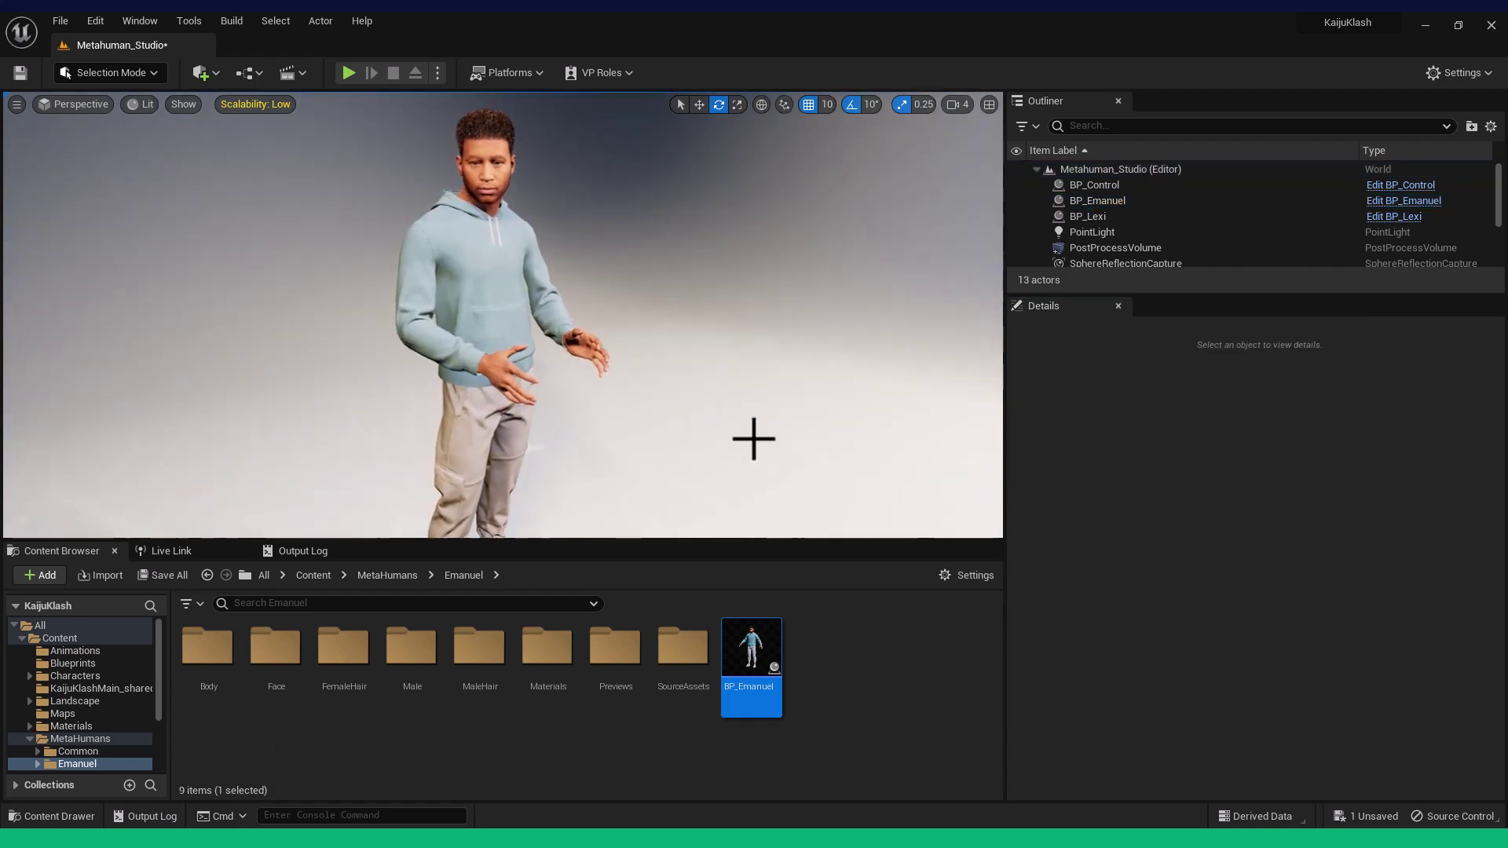